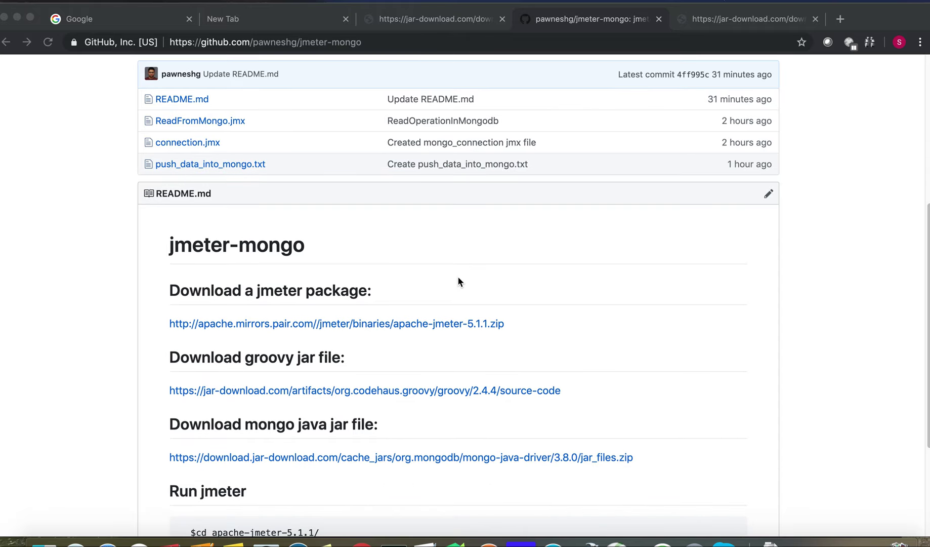
Download apache-jmeter-5.1.1.zip and the groovy 2.4.4 jar through the README's download links.
left_click(399, 329)
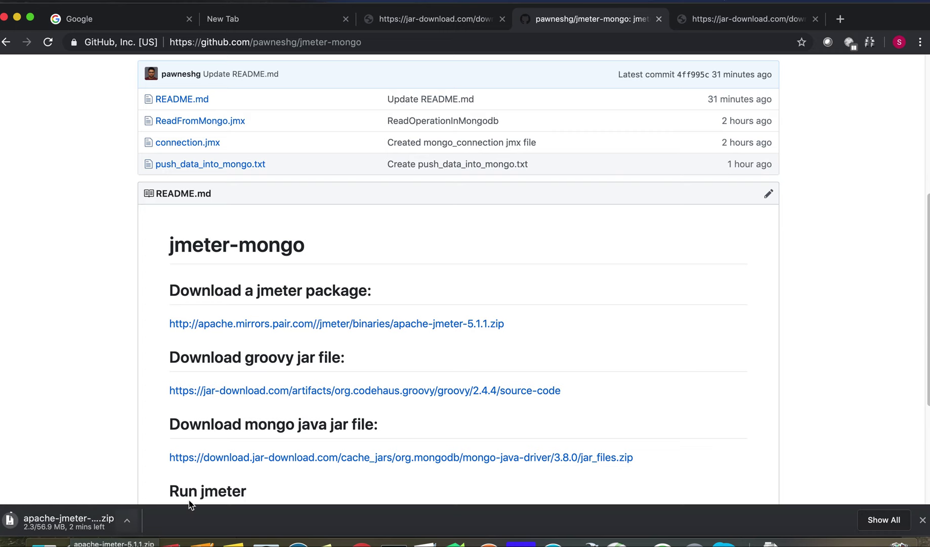
scroll(375, 404, "down", 2)
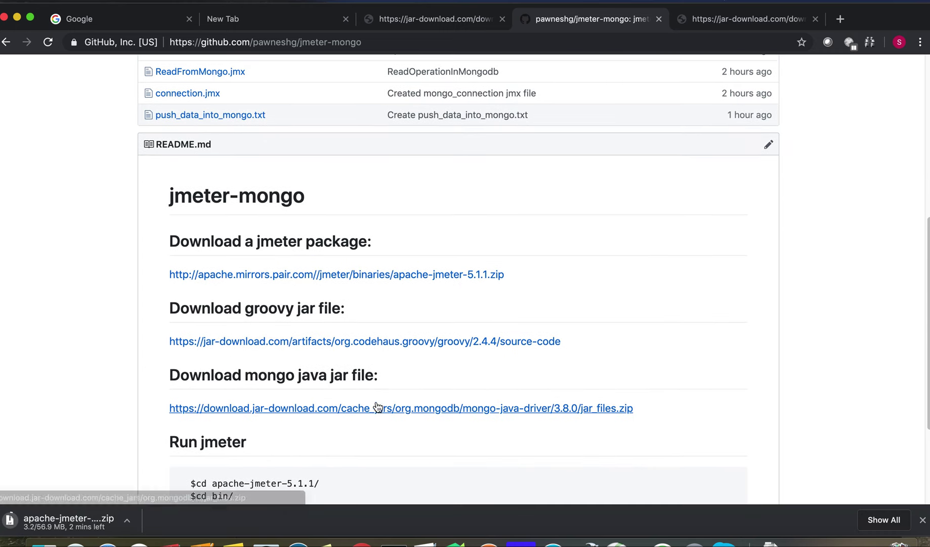
left_click(384, 341, "super")
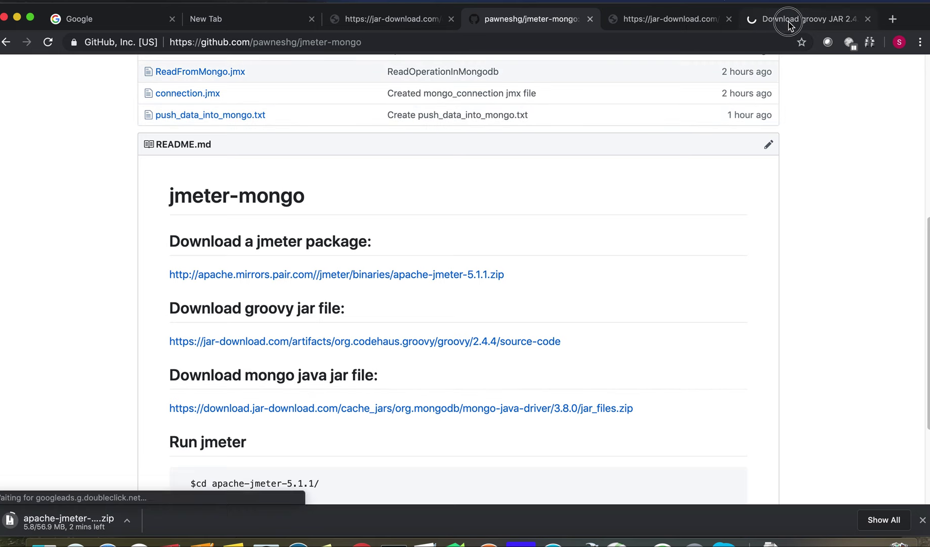
left_click(788, 23)
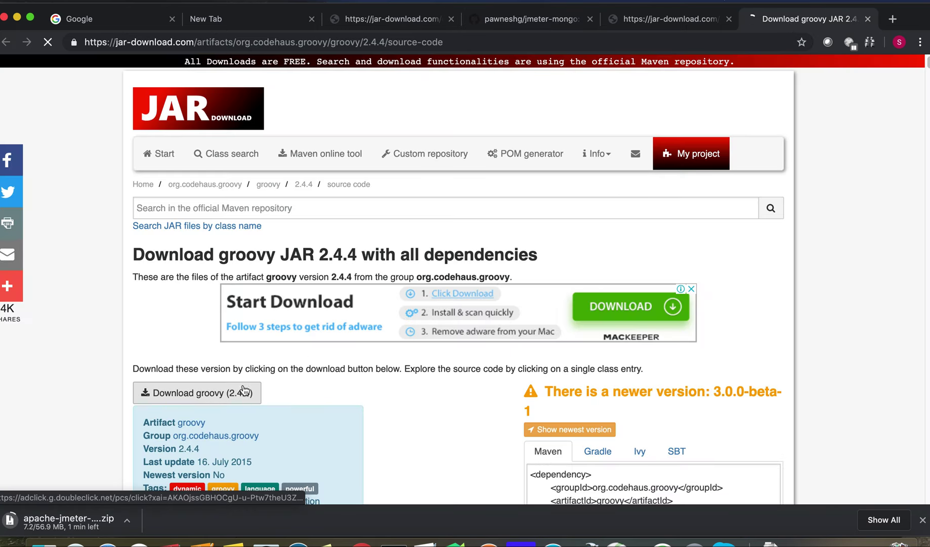
left_click(202, 394)
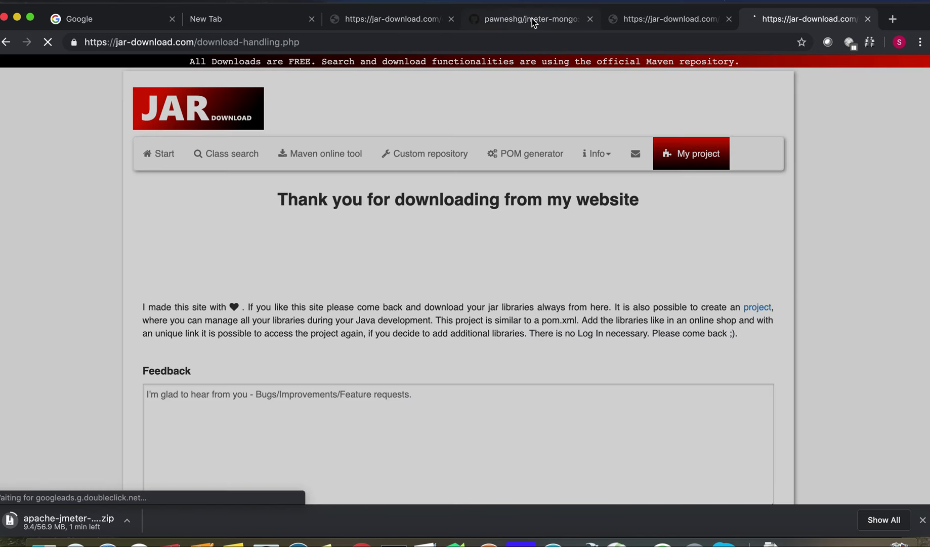
Return to the jmeter-mongo repository page and download the mongo-java-driver 3.8.0 jar archive from the README link.
left_click(532, 22)
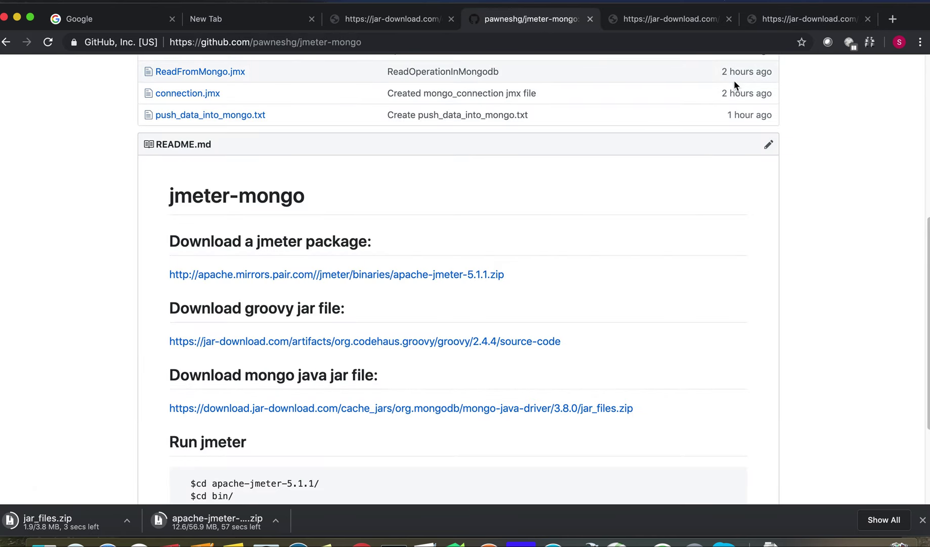
left_click(785, 21)
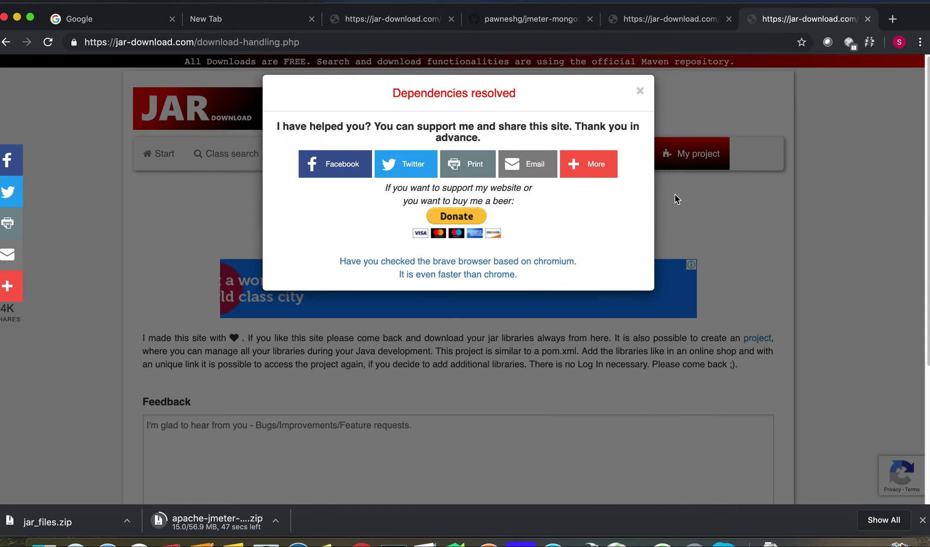
left_click(506, 19)
scroll(390, 332, "down", 1)
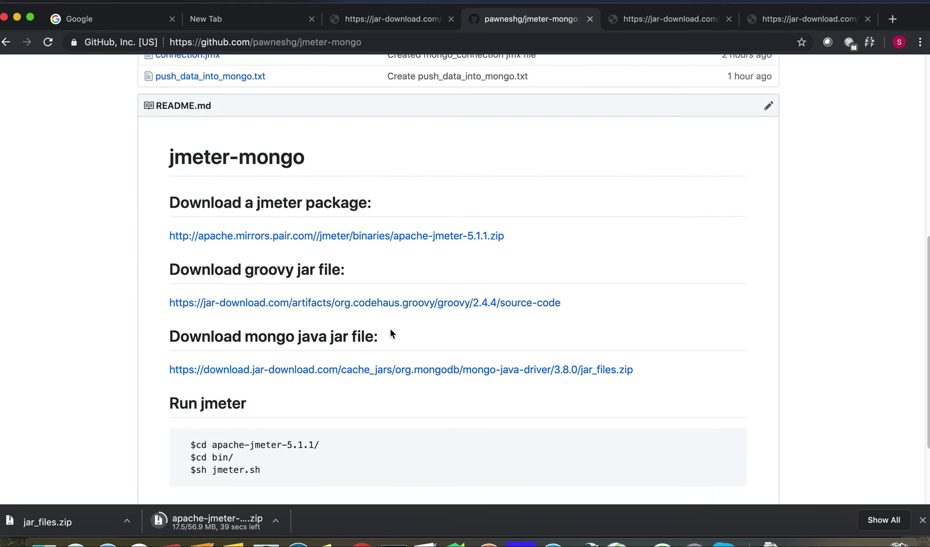
left_click(393, 369)
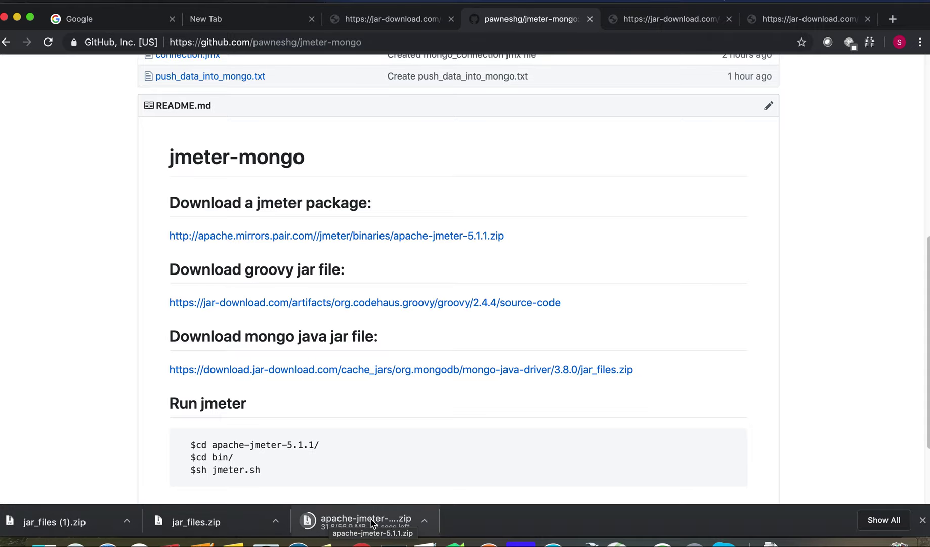
Open push_data_into_mongo.txt from the repository's file list and read through its database creation and insert commands.
scroll(401, 446, "down", 1)
scroll(402, 452, "up", 2)
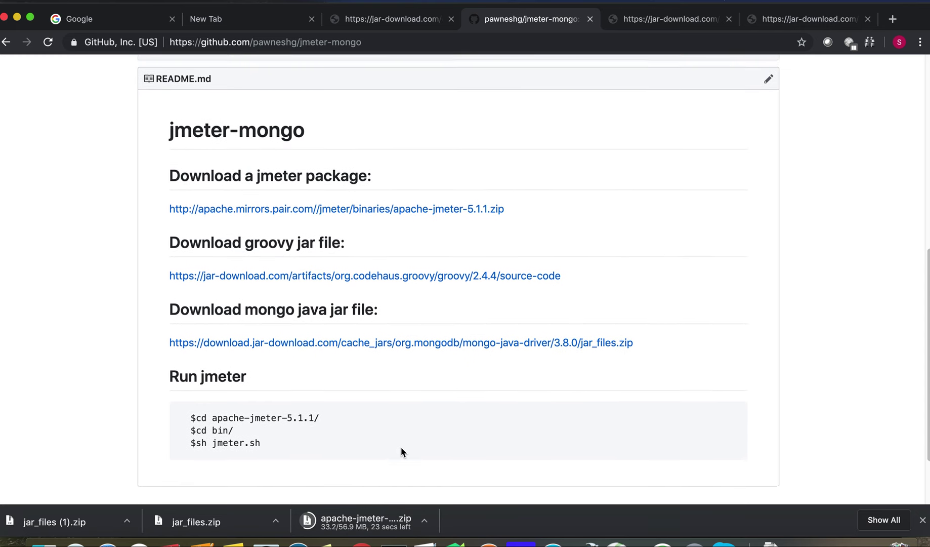
scroll(322, 440, "up", 5)
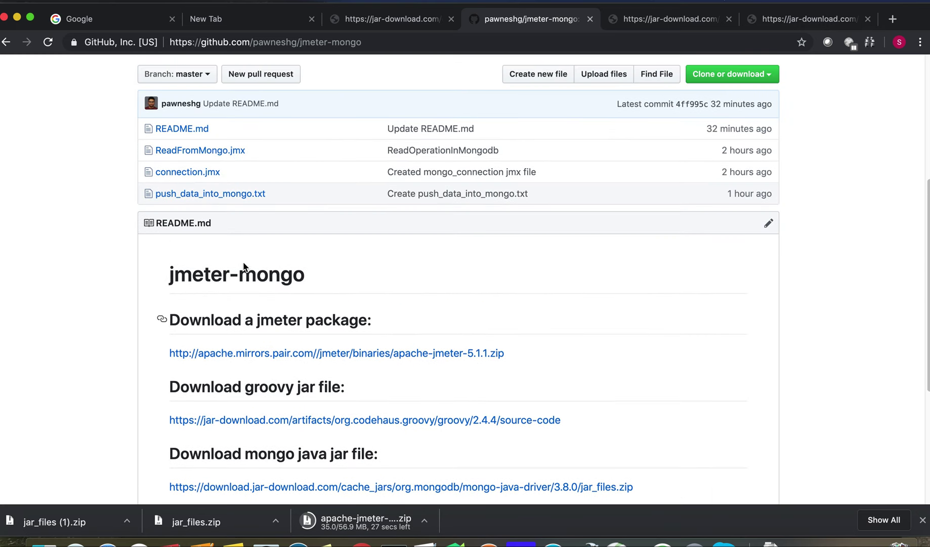
left_click(177, 195)
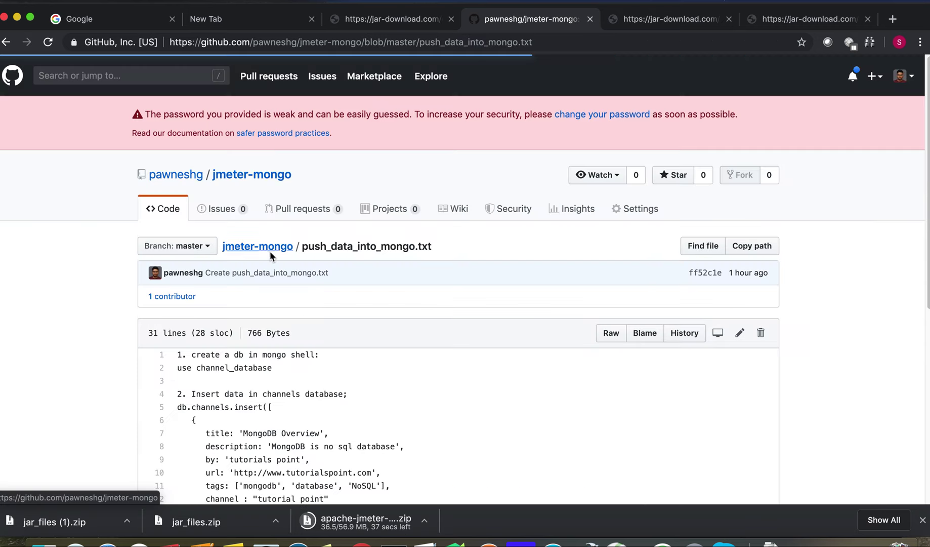
scroll(241, 323, "down", 2)
scroll(242, 323, "down", 2)
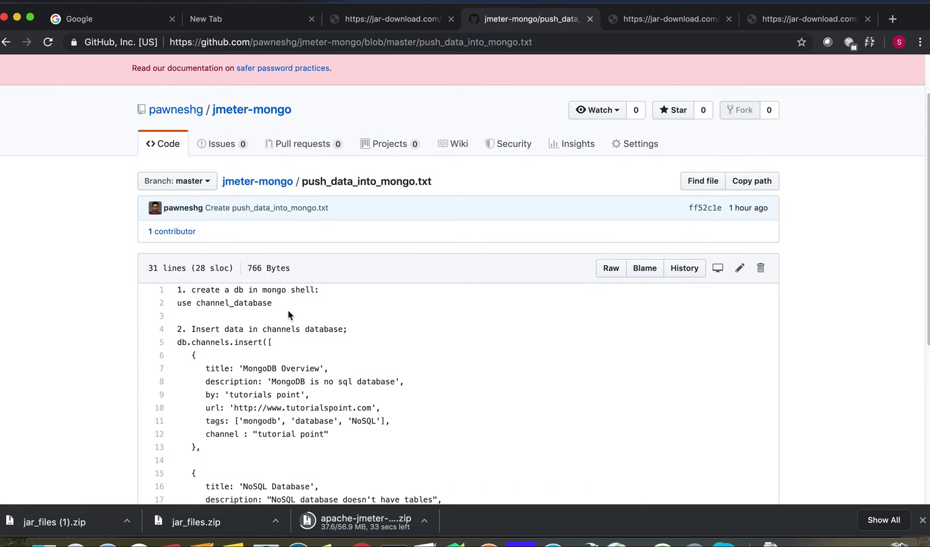
scroll(286, 316, "down", 1)
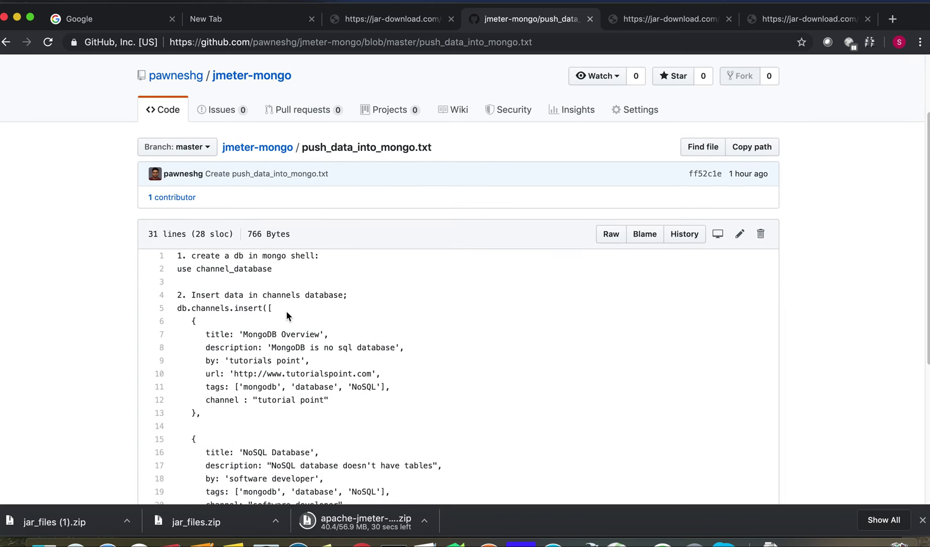
scroll(287, 316, "down", 2)
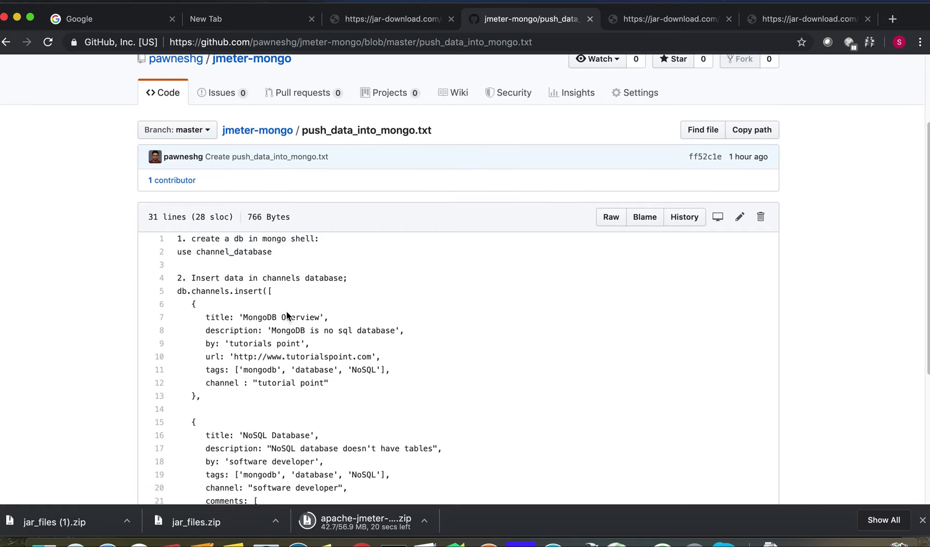
scroll(241, 278, "down", 1)
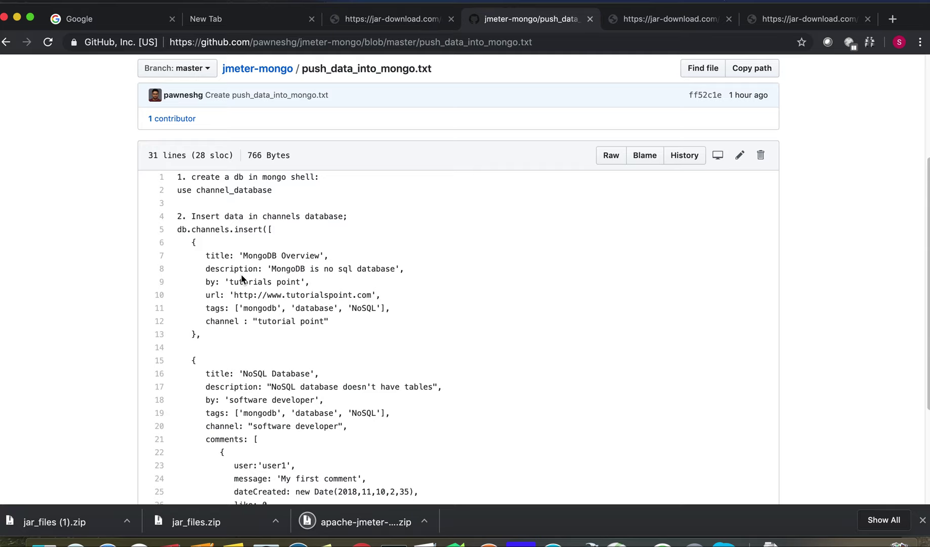
scroll(241, 278, "up", 1)
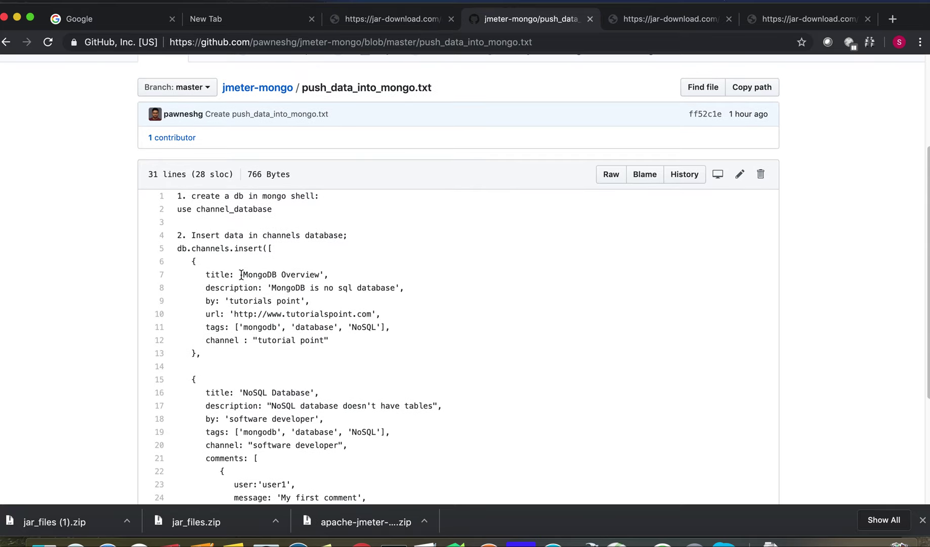
Examine the "use channel_database" command and the documents of the channels insert statement, highlighting each part.
left_click_drag(177, 209, 276, 214)
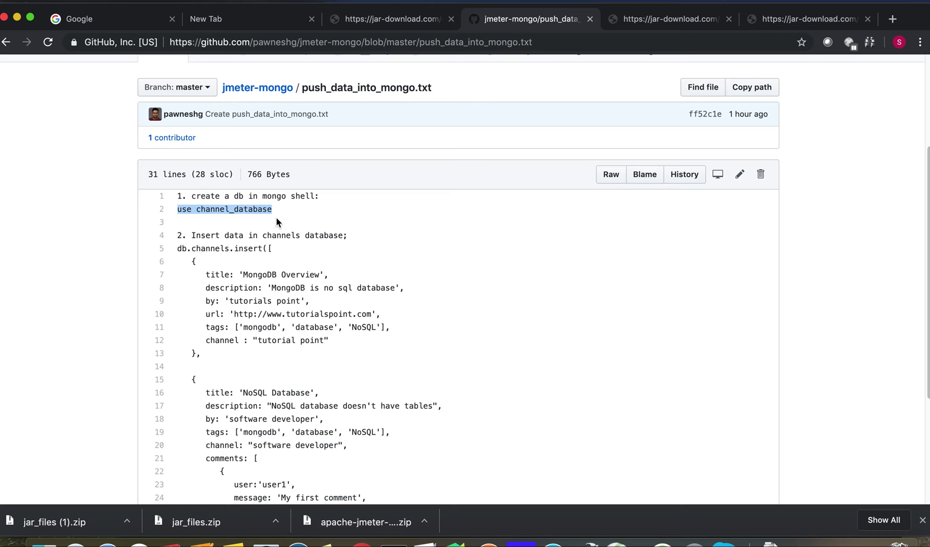
scroll(242, 265, "down", 2)
left_click_drag(193, 210, 243, 464)
scroll(249, 472, "down", 3)
scroll(249, 468, "up", 5)
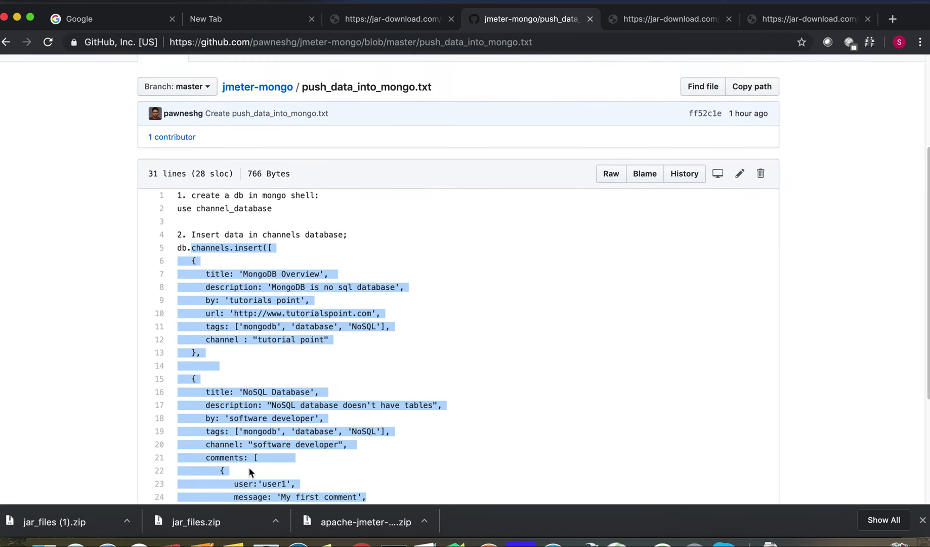
scroll(228, 319, "down", 1)
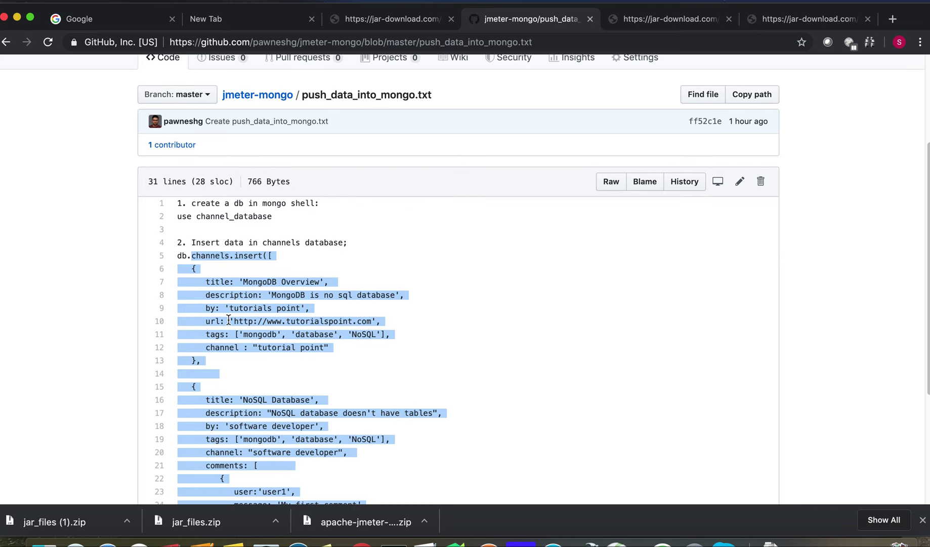
left_click(223, 293)
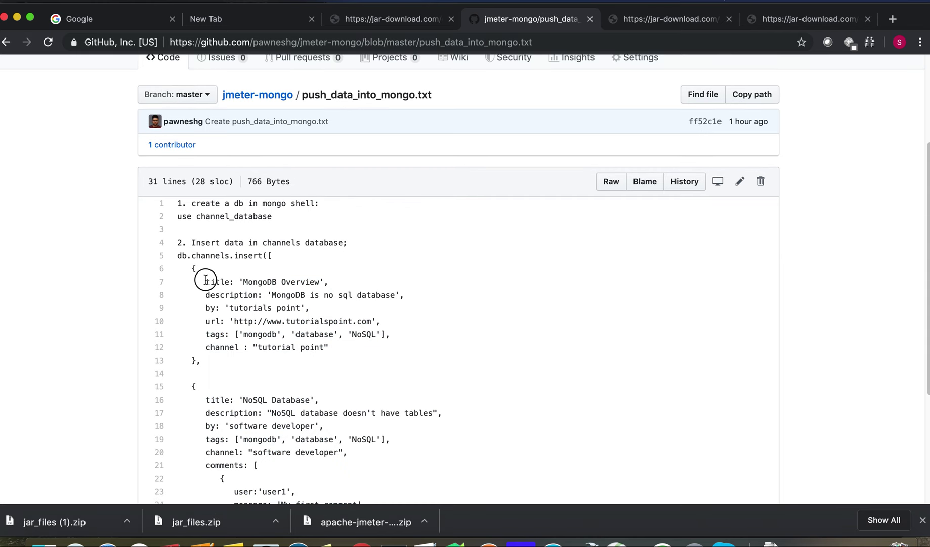
left_click_drag(206, 281, 215, 360)
double_click(209, 256)
scroll(223, 339, "down", 2)
scroll(231, 294, "up", 3)
Go back to the jmeter-mongo repository, open connection.jmx and read through its MongoDB connection script.
left_click(261, 128)
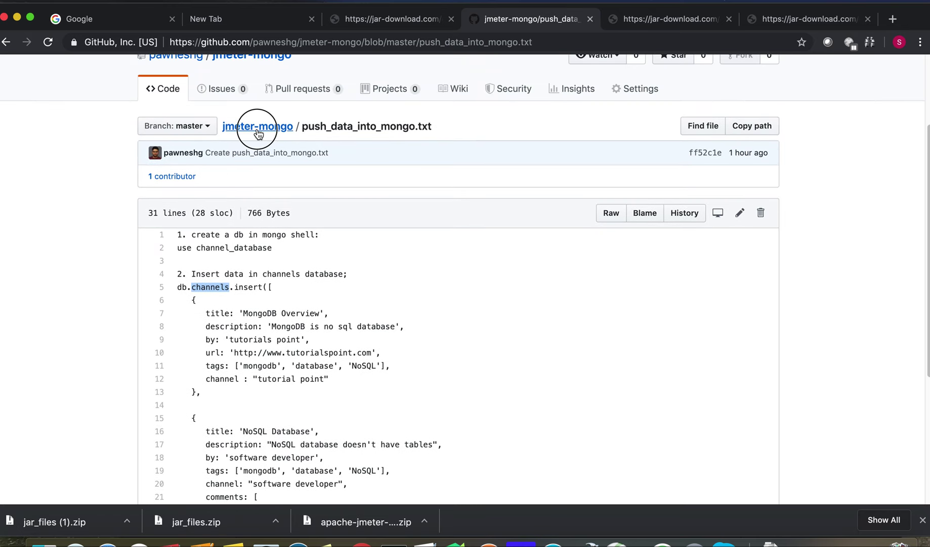
scroll(285, 339, "down", 1)
scroll(281, 341, "down", 2)
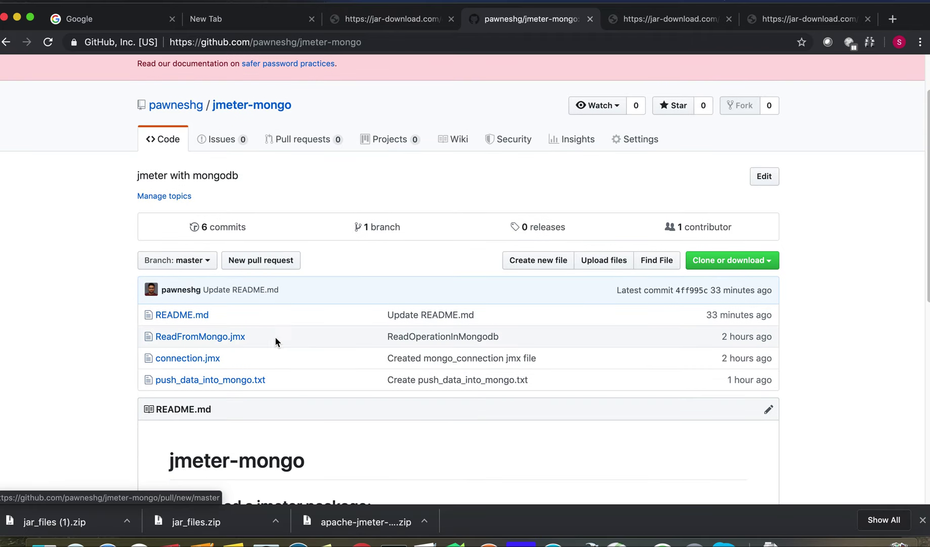
left_click(193, 357)
scroll(344, 362, "down", 5)
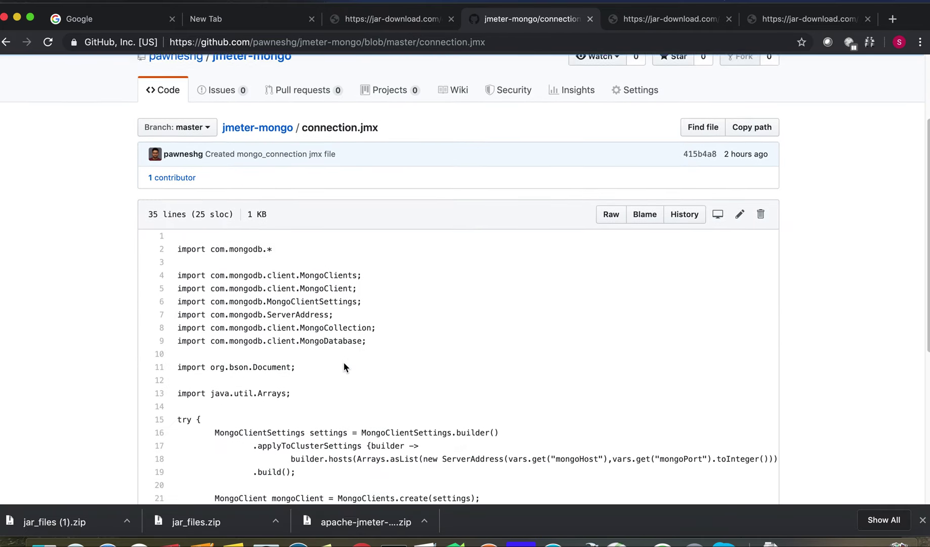
scroll(323, 312, "up", 3)
scroll(321, 313, "down", 4)
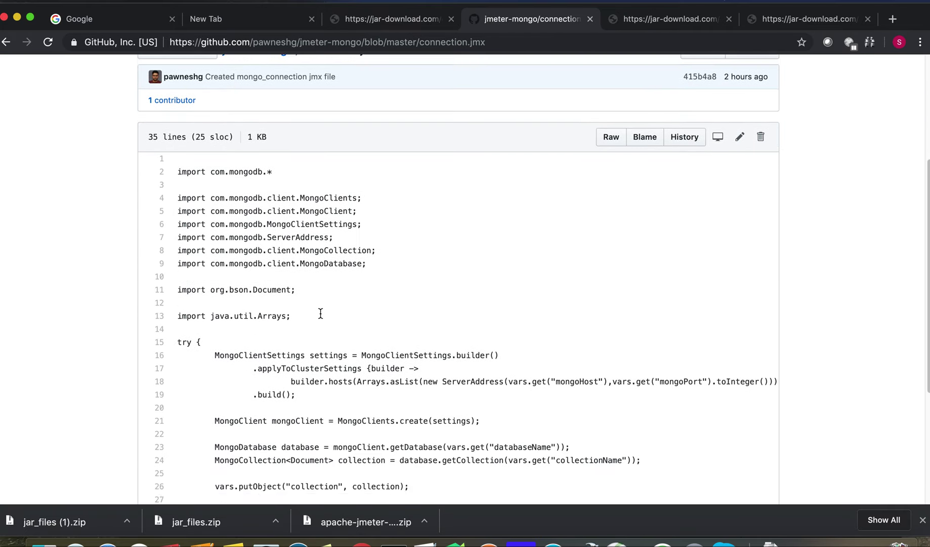
scroll(333, 394, "down", 2)
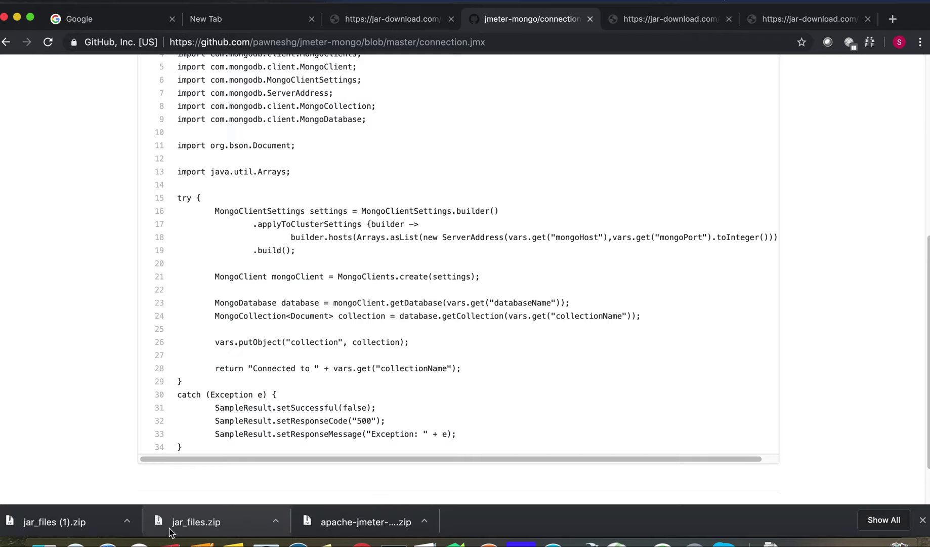
Switch to Finder and extract apache-jmeter-5.1.1.zip in the mongo_jmeter folder.
left_click(44, 543)
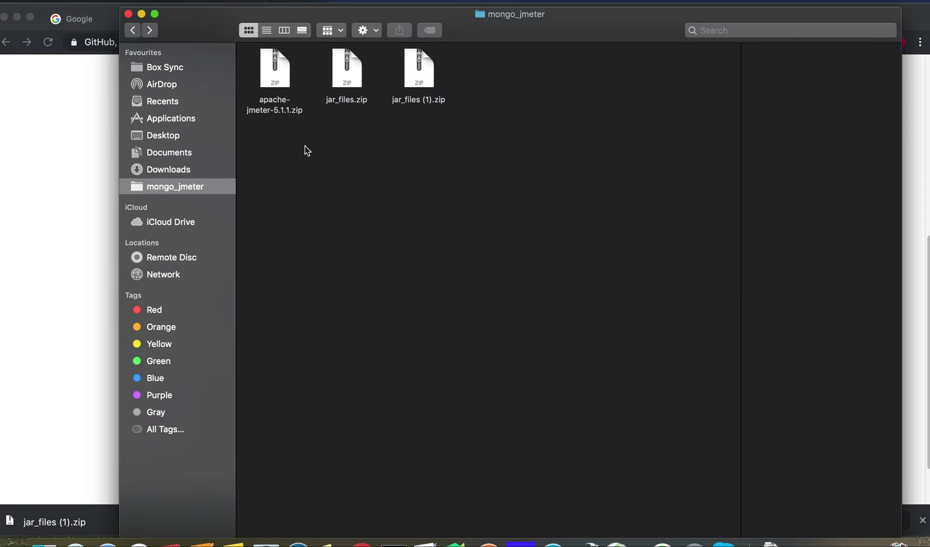
left_click(280, 89)
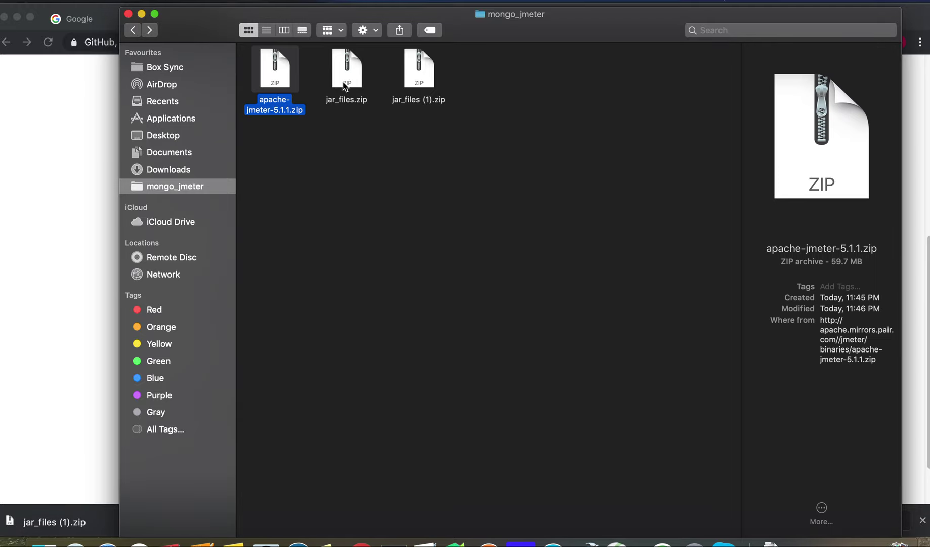
double_click(285, 89)
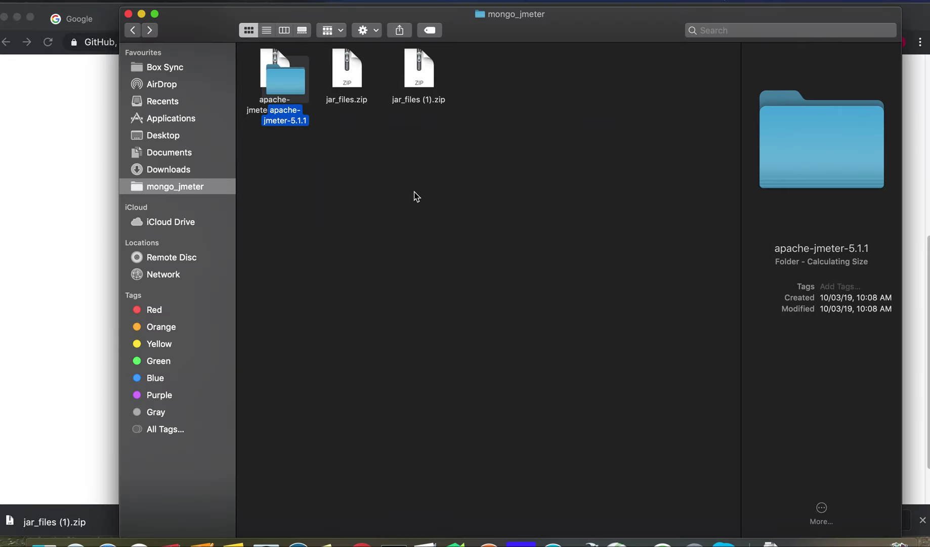
Extract jar_files.zip and jar_files (1).zip, and place the extracted JMeter folder and both jars in a row below the archives.
double_click(349, 84)
left_click(291, 87)
left_click_drag(291, 87, 293, 213)
left_click_drag(358, 92, 353, 219)
double_click(414, 76)
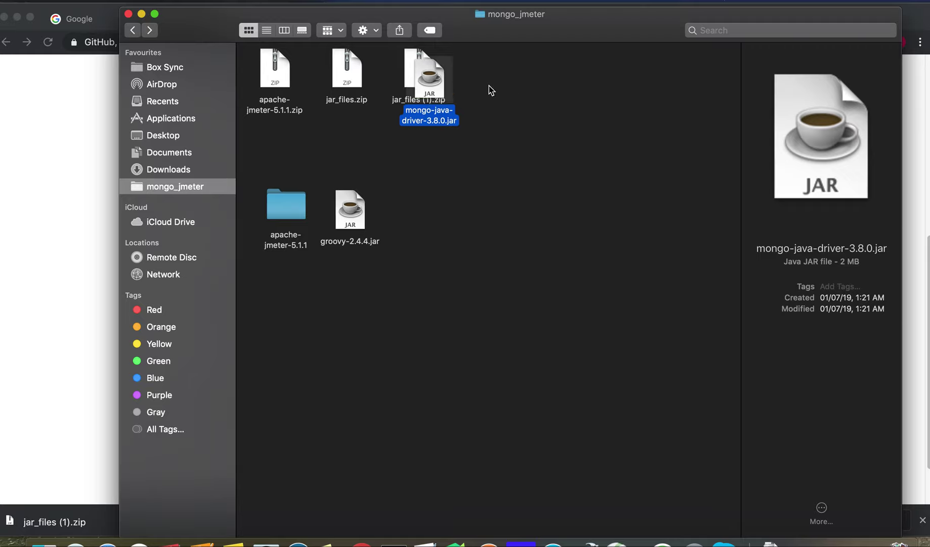
left_click_drag(439, 87, 339, 217)
left_click(492, 195)
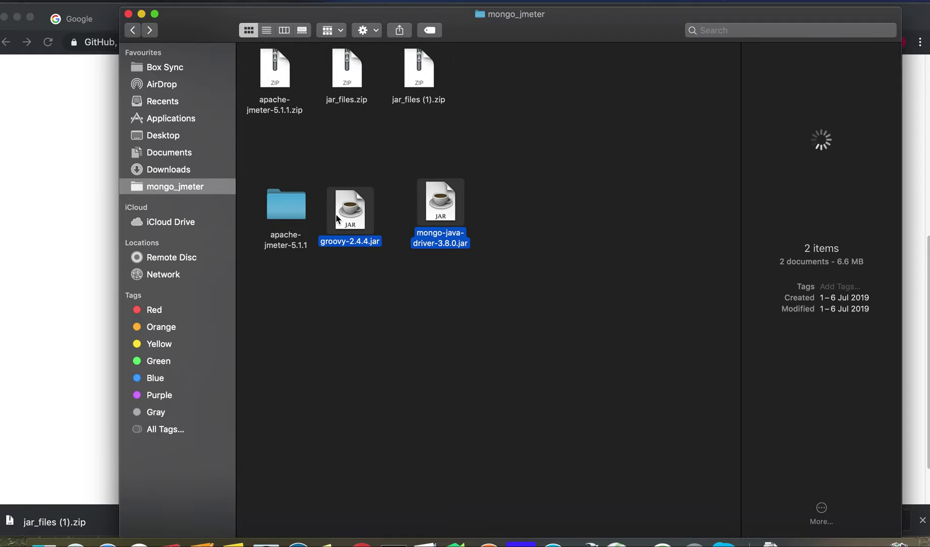
Open the lib folder inside the extracted apache-jmeter-5.1.1 folder.
left_click(286, 212)
double_click(286, 213)
left_click(483, 77)
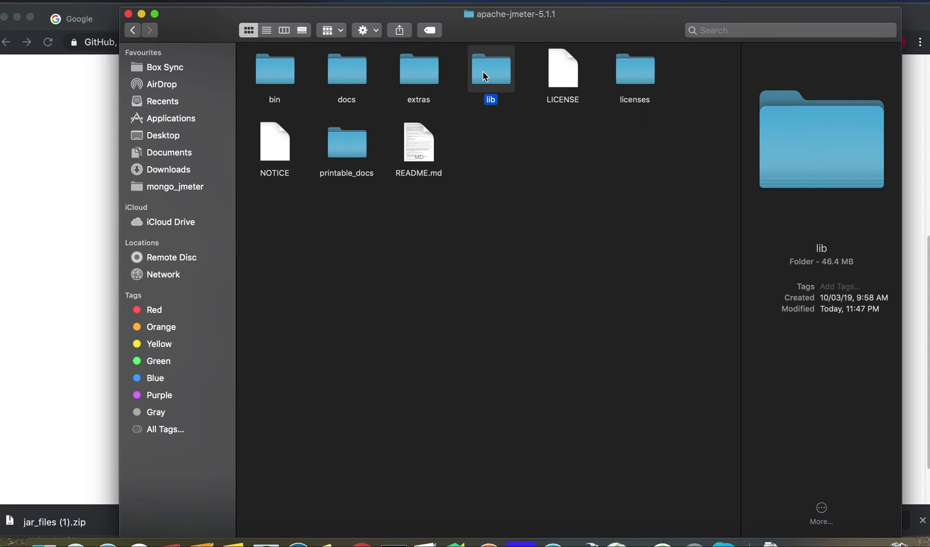
double_click(483, 77)
scroll(398, 290, "down", 3)
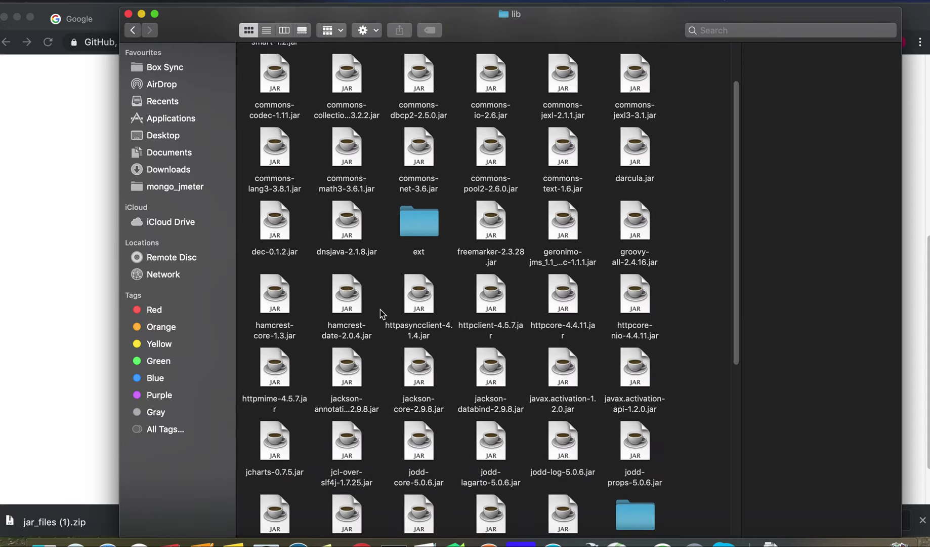
Move mongo-java-driver-2.11.3.jar from the lib folder to the Trash.
type("mongo")
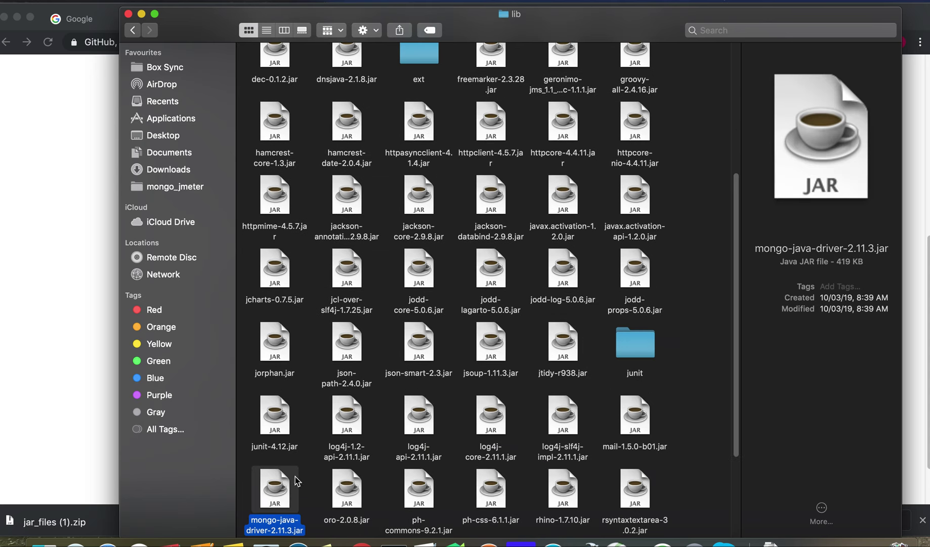
scroll(283, 506, "down", 3)
left_click(276, 417)
right_click(276, 416)
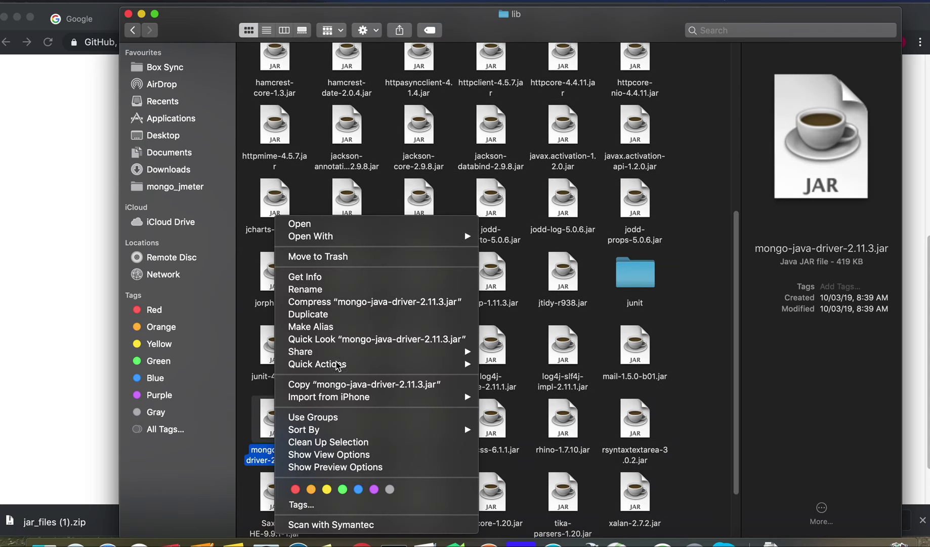
left_click(368, 257)
Move groovy-all-2.4.16.jar from the lib folder to the Trash.
scroll(436, 315, "up", 10)
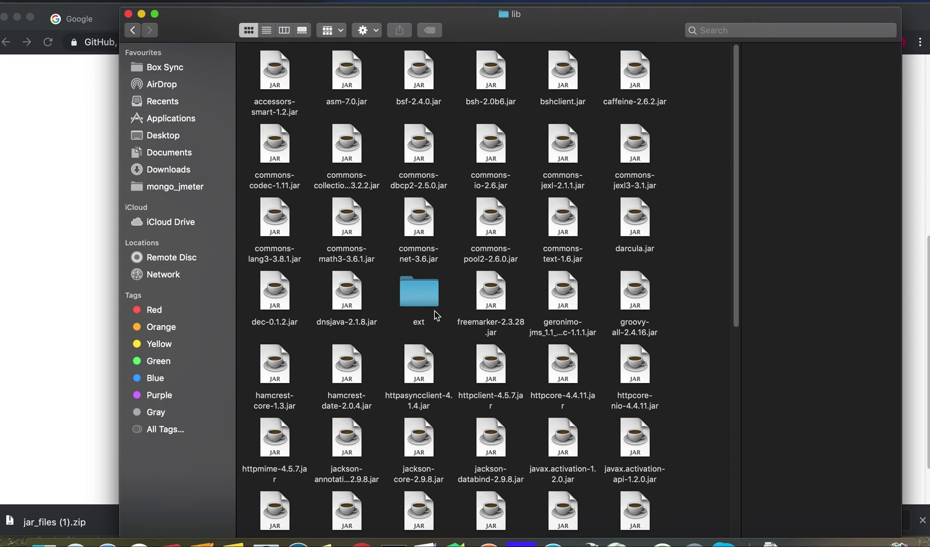
left_click(535, 287)
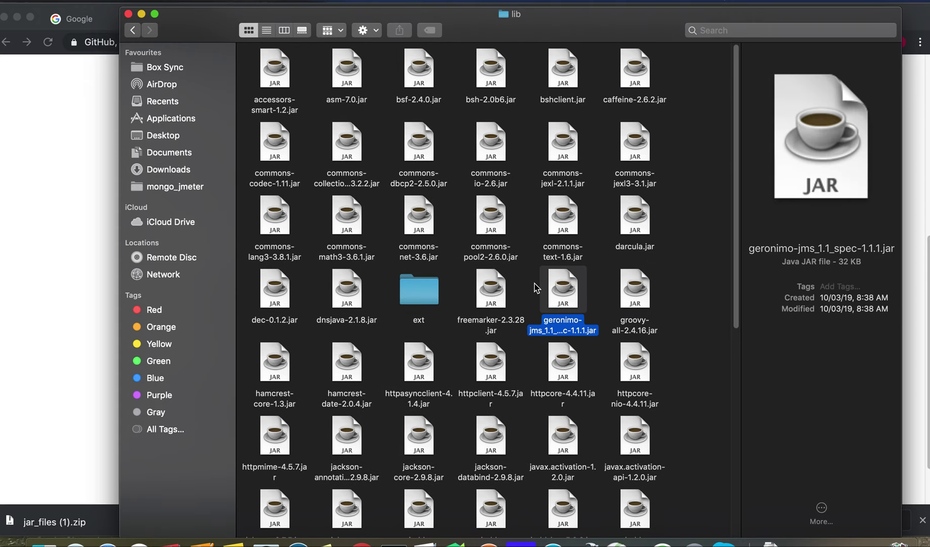
key("Right")
right_click(646, 295)
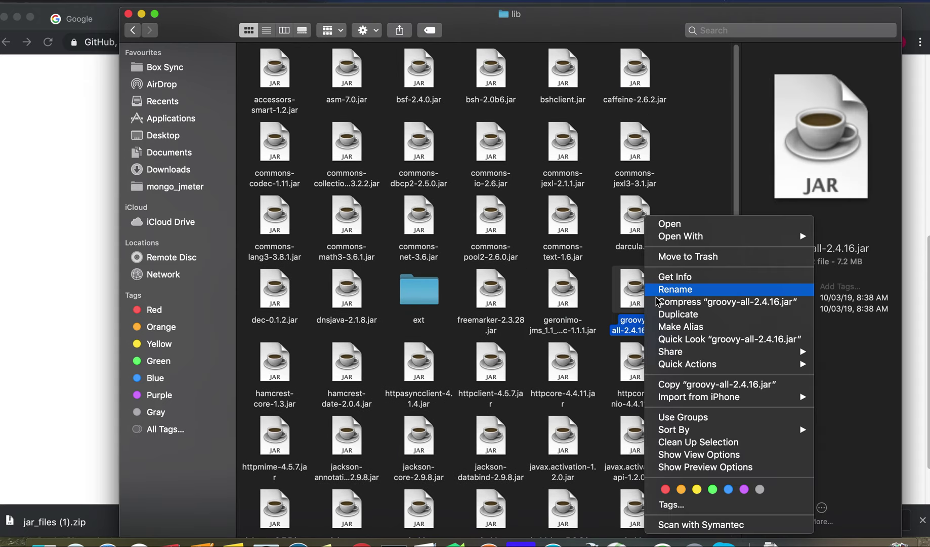
left_click(689, 257)
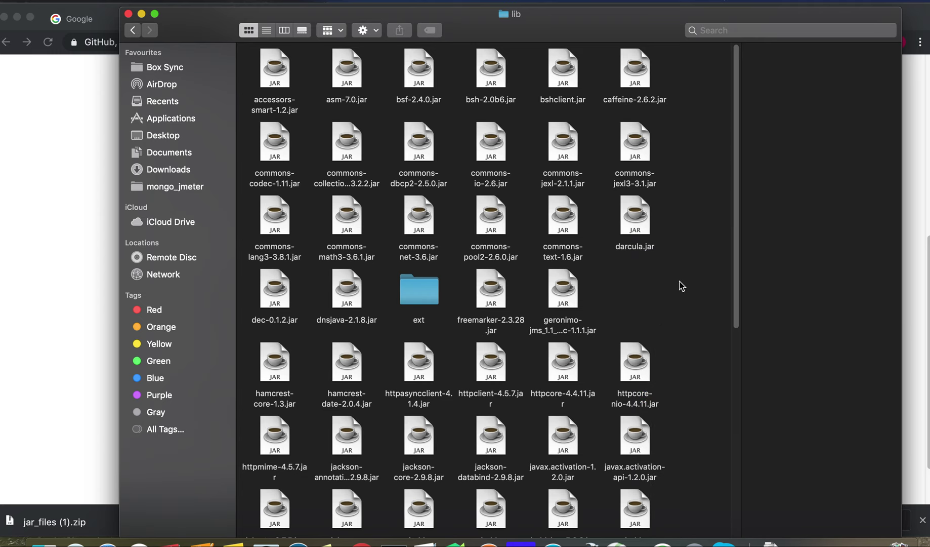
Place groovy-2.4.4.jar and mongo-java-driver-3.8.0.jar in the lib folder, check both files, and return to the apache-jmeter-5.1.1 folder.
scroll(682, 286, "down", 5)
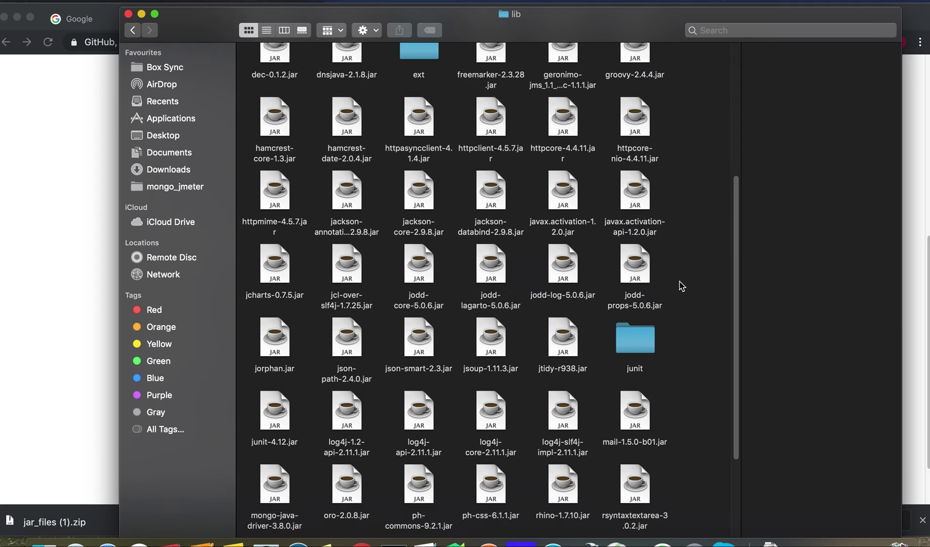
scroll(682, 286, "up", 2)
left_click(640, 175)
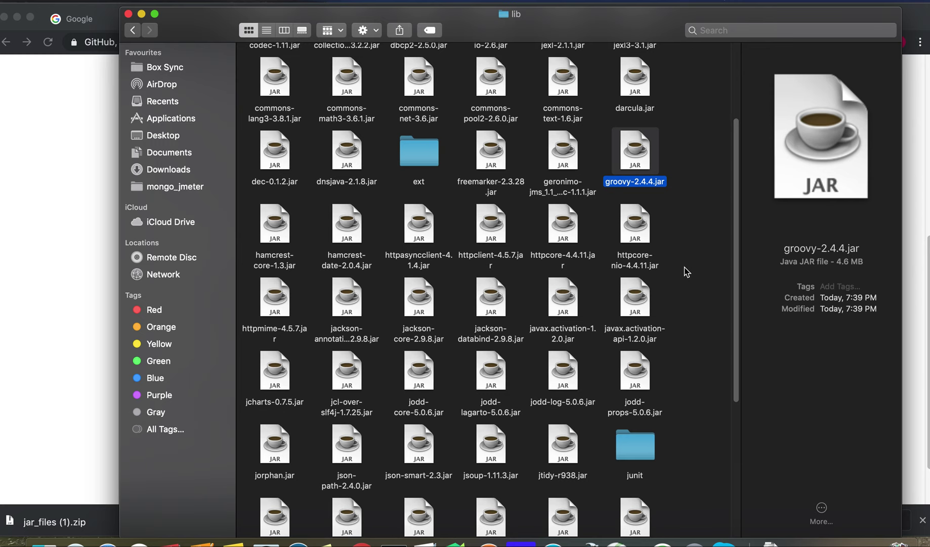
scroll(687, 272, "down", 5)
left_click(278, 349)
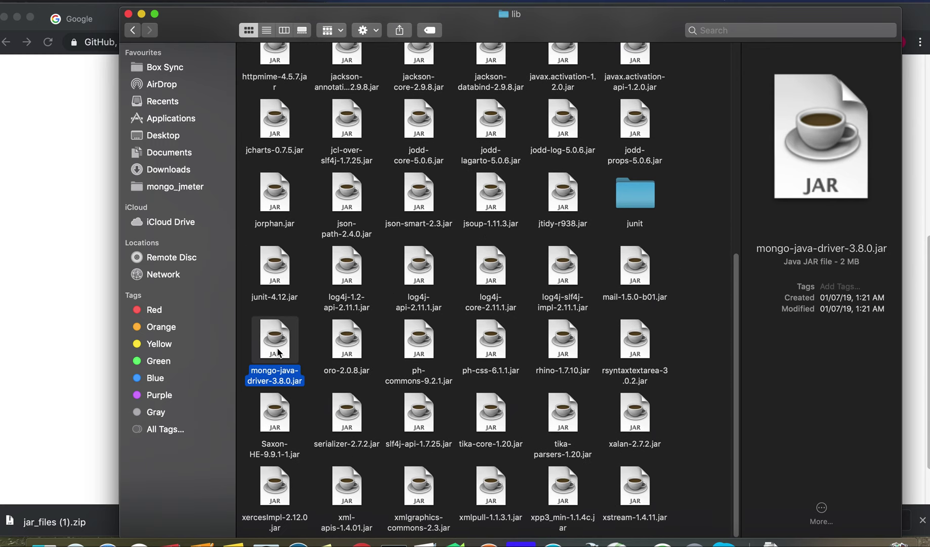
left_click(132, 30)
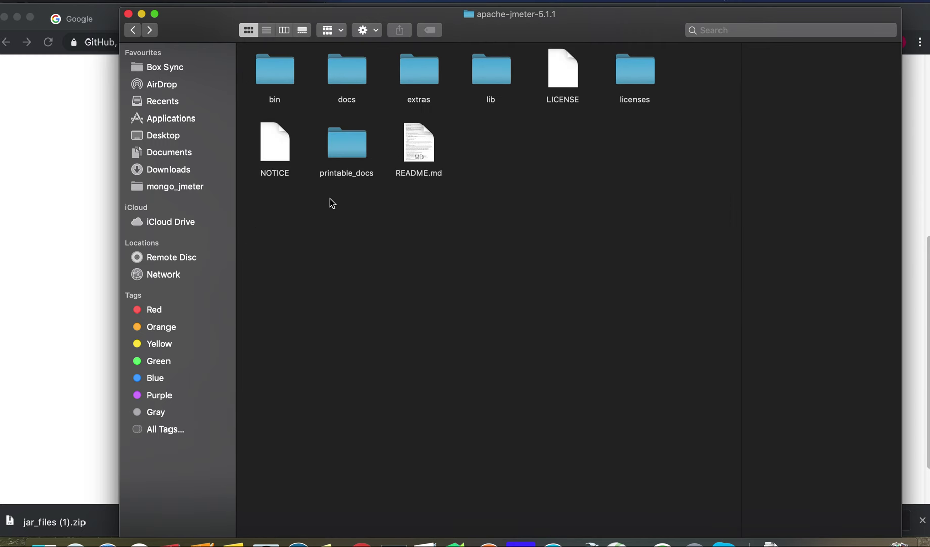
Switch to the bash session in Terminal, list the JMeter bin folder's files with its path, and clear the output.
left_click(393, 543)
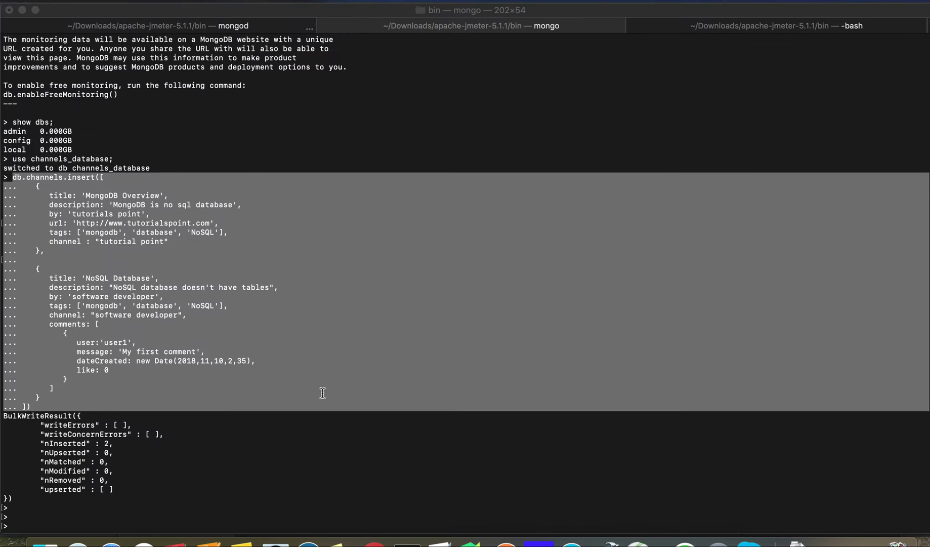
key("super+shift+bracketleft")
left_click(674, 28)
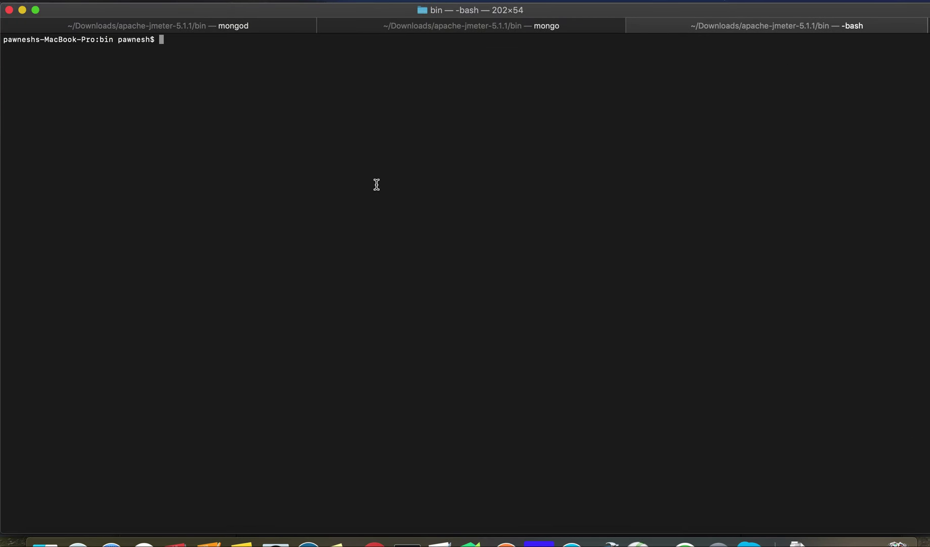
left_click(390, 126)
key("Return")
type("l")
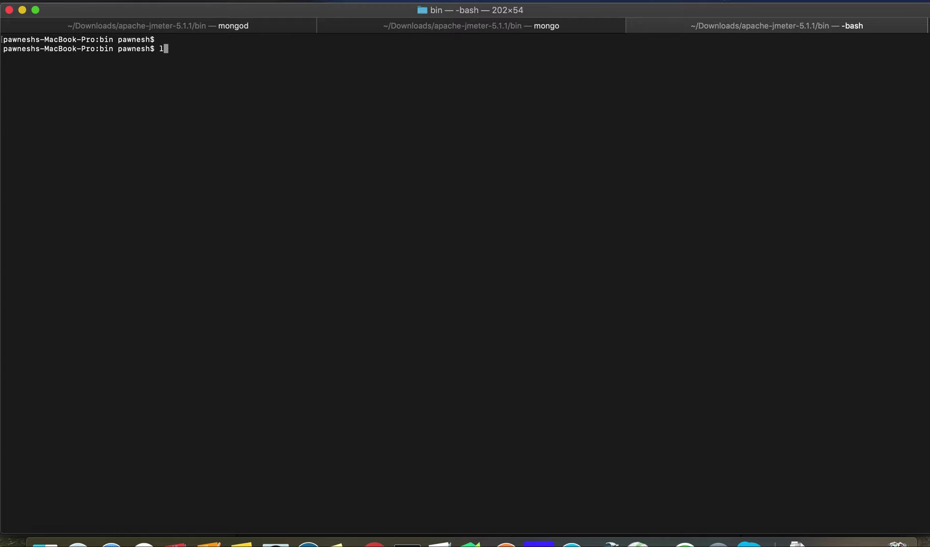
type("s")
key("Return")
type("pw")
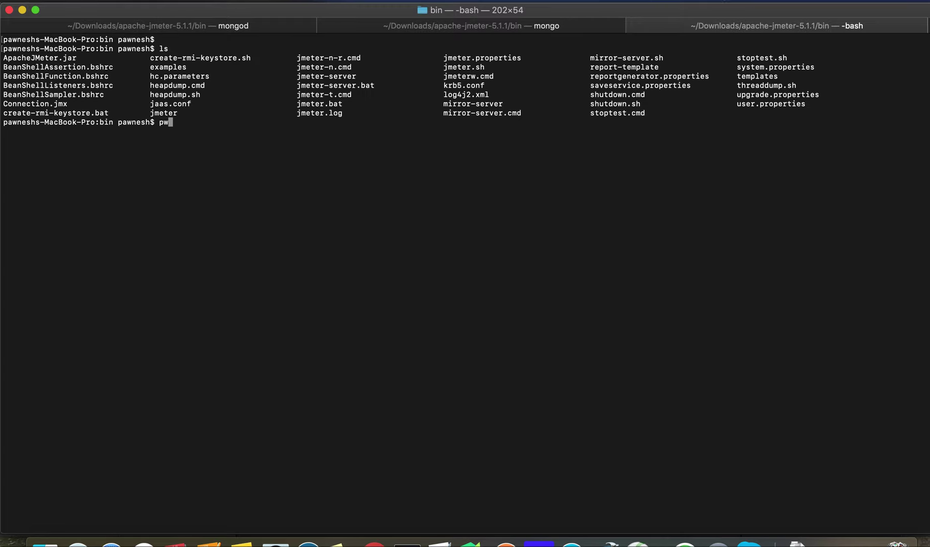
type("d")
key("Return")
type("clear")
key("Return")
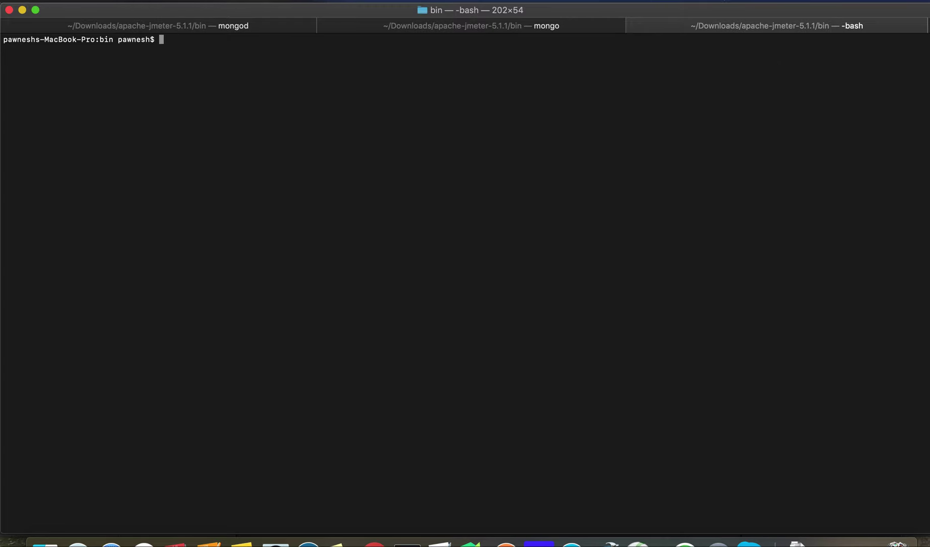
Print the working directory, check that it is JMeter's bin folder, and launch JMeter with sh jmeter.sh.
type("pwd")
key("Return")
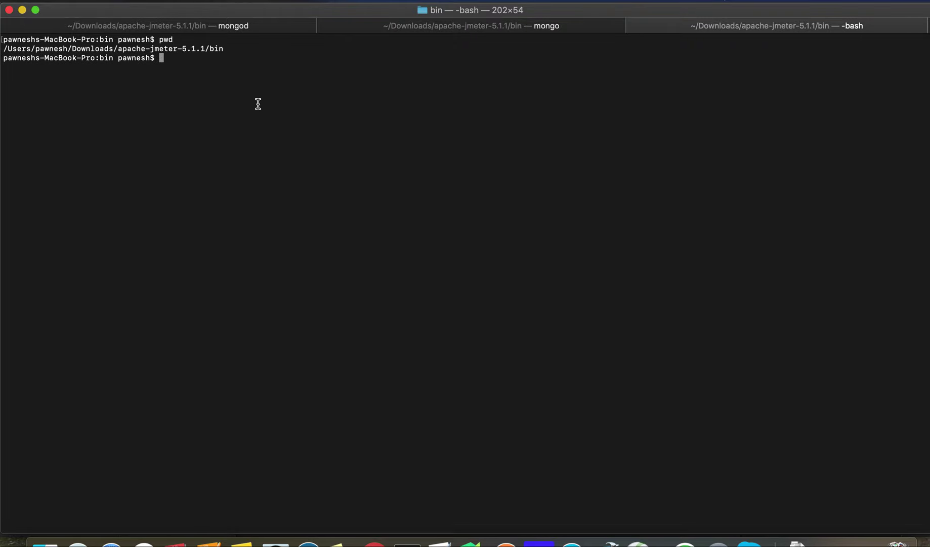
left_click_drag(132, 48, 227, 48)
left_click(228, 48)
type("sh jmeter.sh")
key("Return")
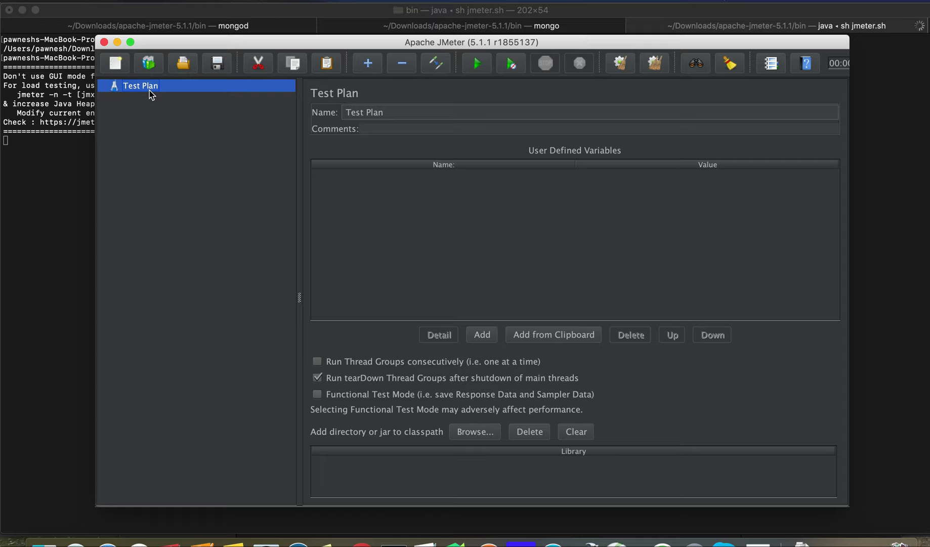
Add a Thread Group to the Test Plan.
right_click(135, 91)
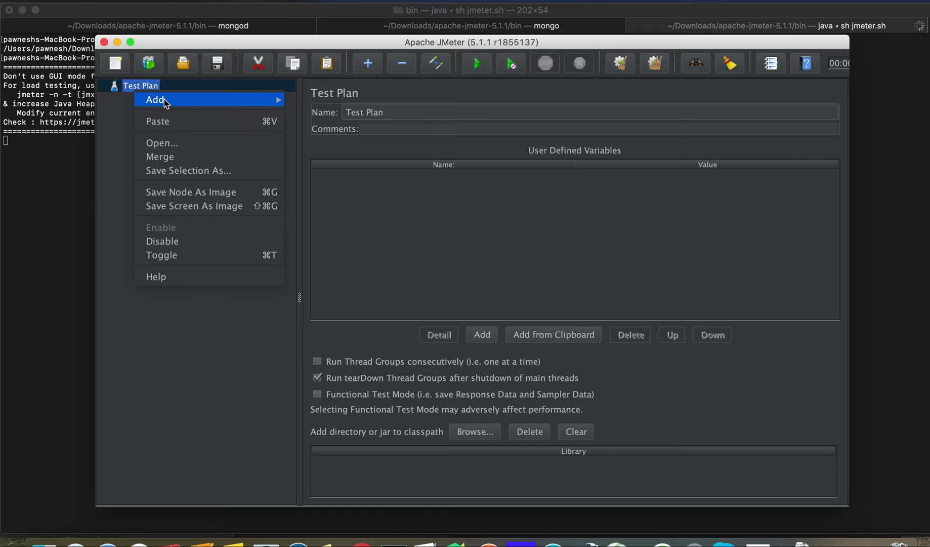
mouse_move(180, 101)
mouse_move(331, 100)
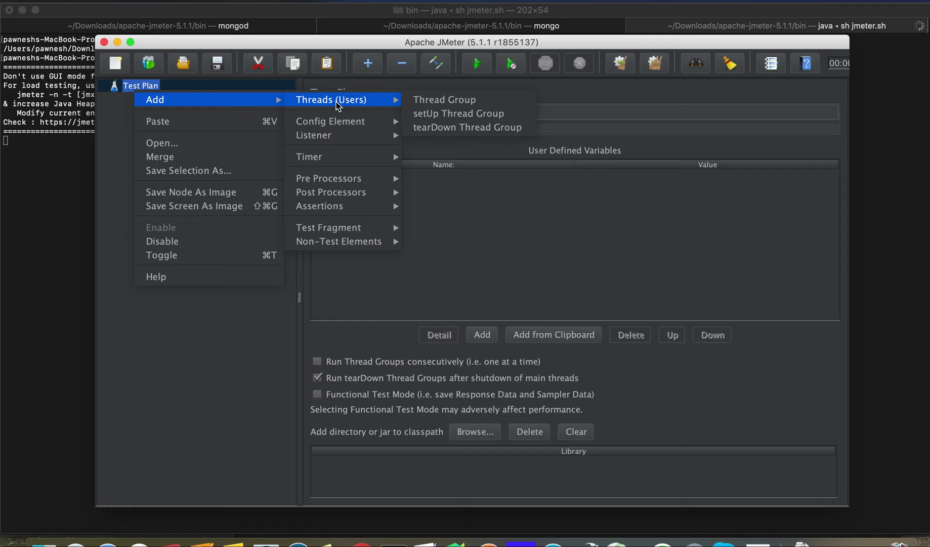
left_click(437, 98)
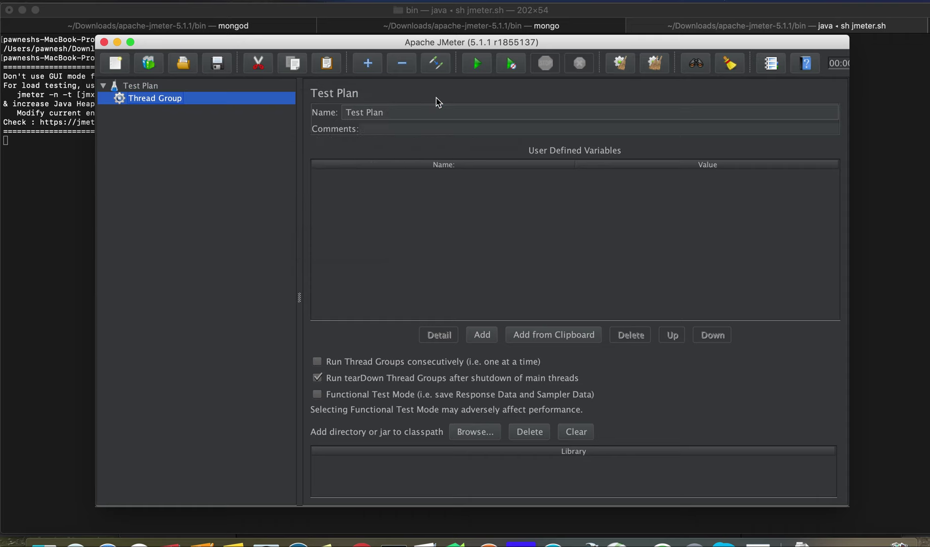
Add a JSR223 Sampler to the Thread Group and duplicate it.
right_click(160, 103)
mouse_move(255, 108)
mouse_move(358, 111)
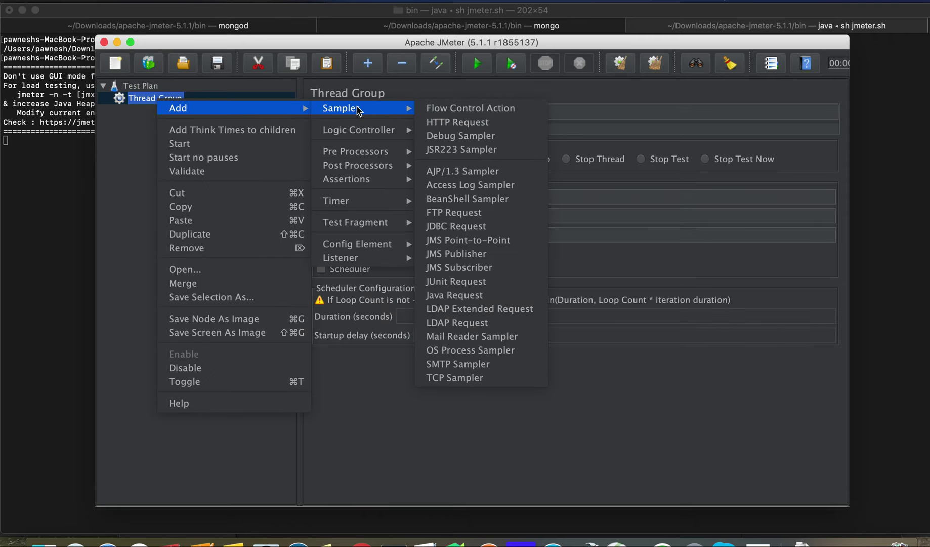
left_click(461, 150)
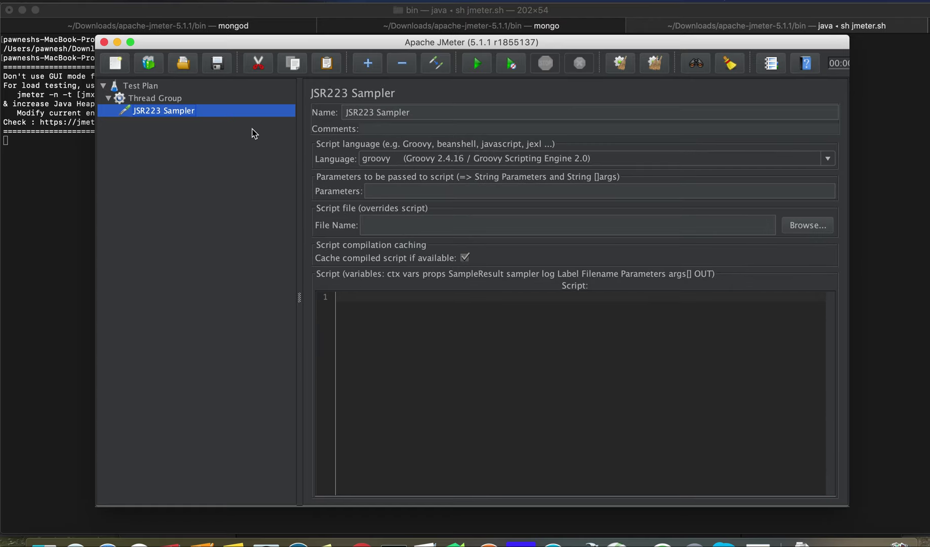
right_click(177, 116)
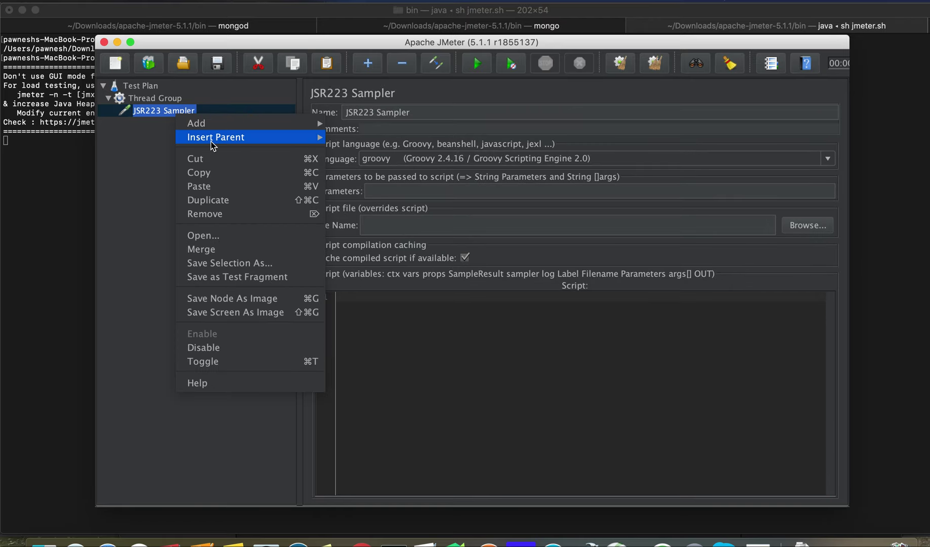
mouse_move(285, 118)
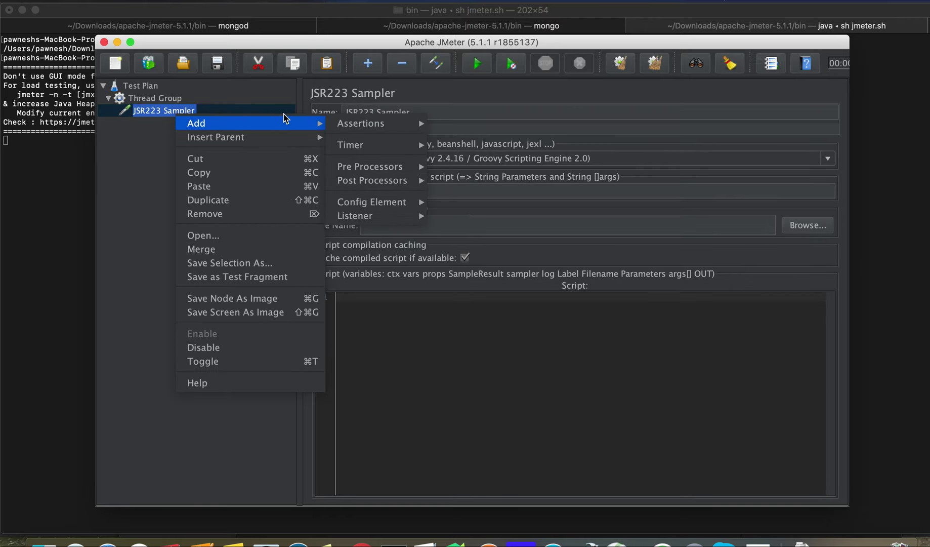
left_click(196, 198)
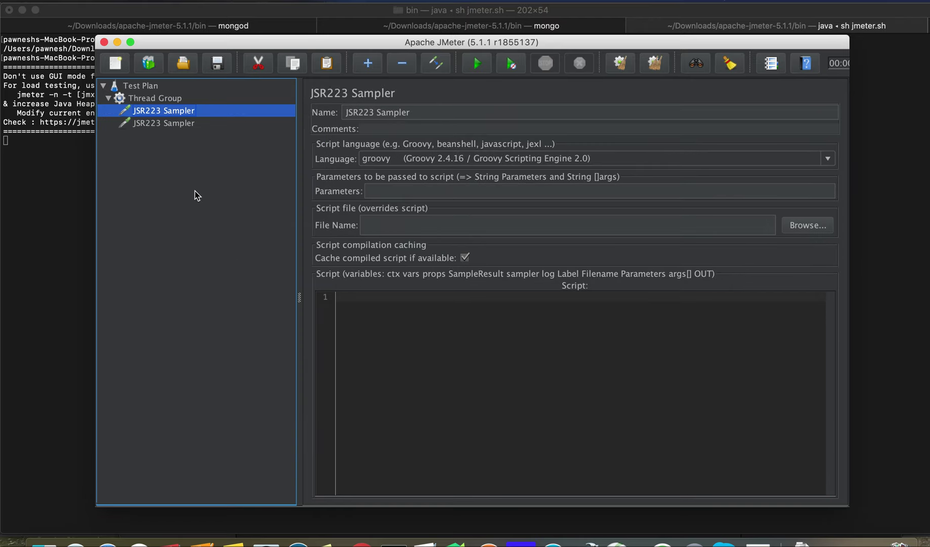
Rename the first JSR223 Sampler as MongoConnection.
triple_click(378, 110)
type("Co")
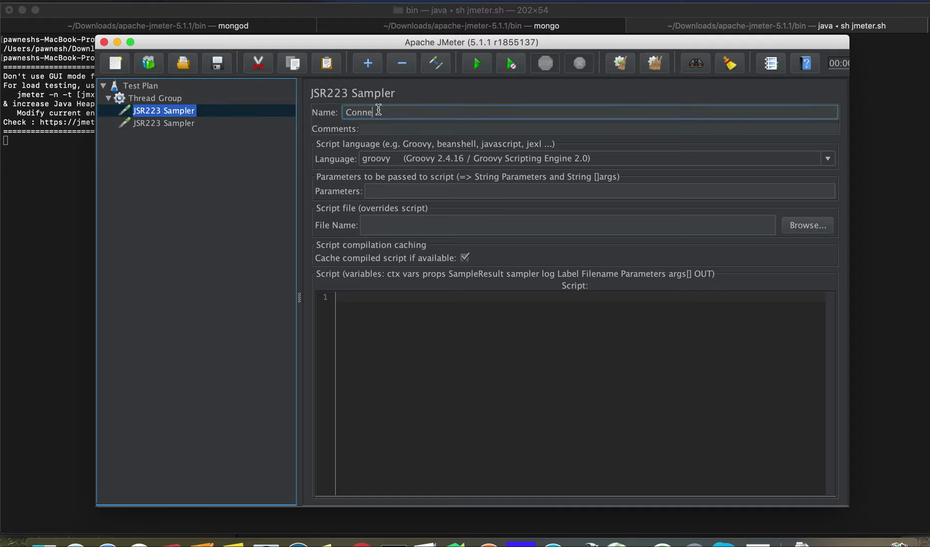
type("nnection")
left_click(345, 112)
type("Mongo")
Rename the second JSR223 Sampler as MongoReadOperation.
left_click(150, 124)
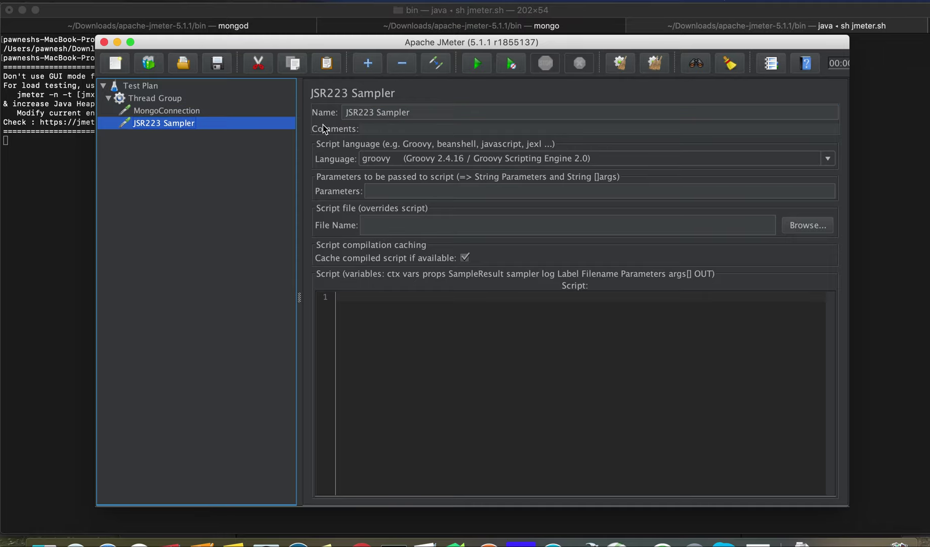
left_click(373, 116)
triple_click(373, 116)
type("MongoReadOperation")
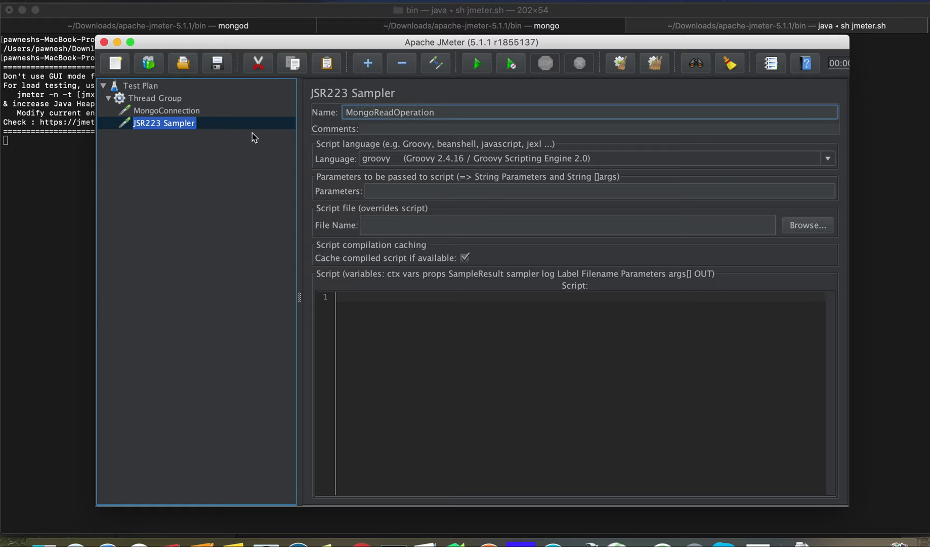
left_click(178, 110)
Add a user-defined variable row to the Test Plan and copy the name mongoHost from connection.jmx on GitHub in Chrome.
left_click(141, 87)
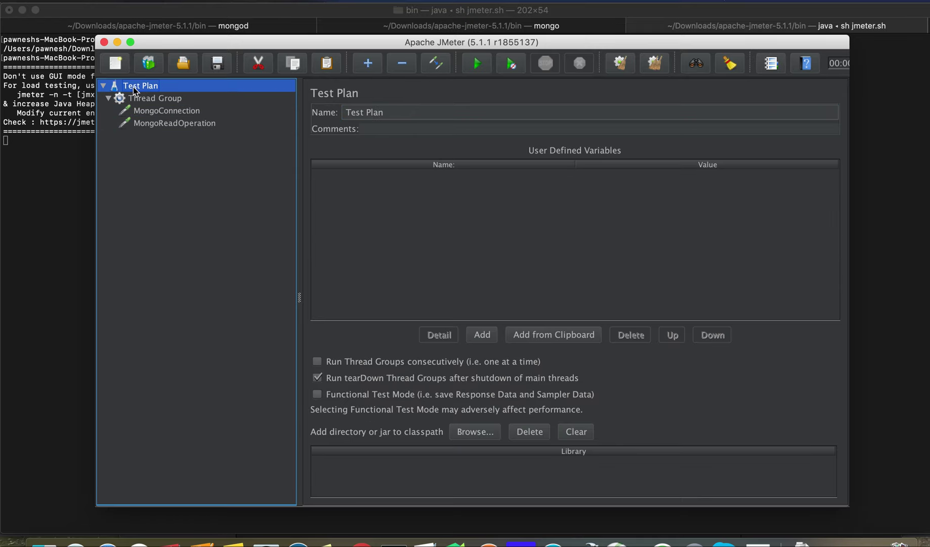
left_click(479, 334)
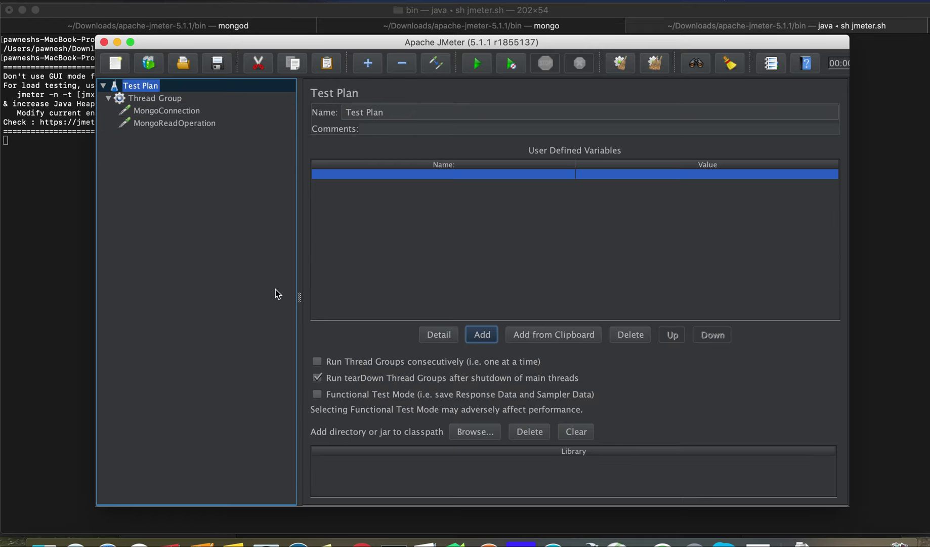
left_click(362, 542)
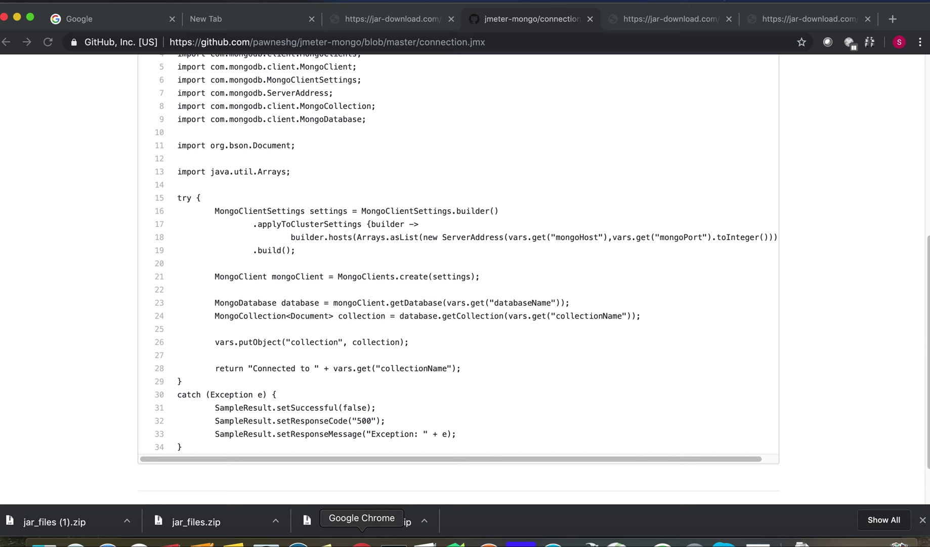
scroll(378, 319, "up", 10)
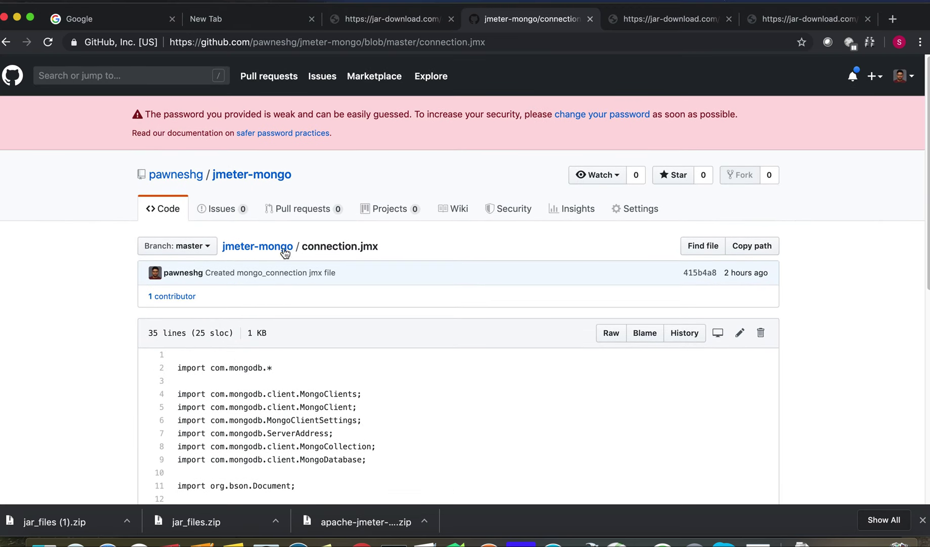
scroll(275, 259, "down", 10)
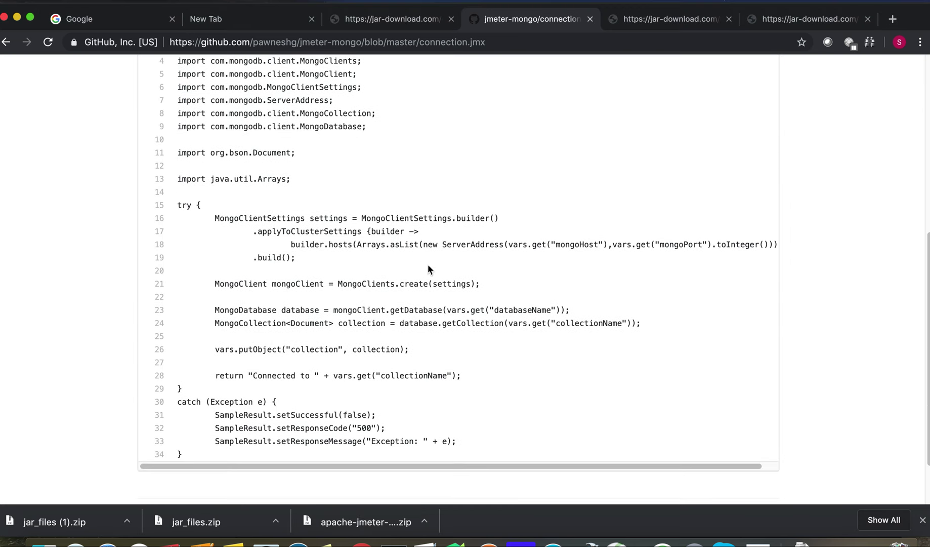
scroll(436, 270, "up", 5)
scroll(436, 270, "down", 3)
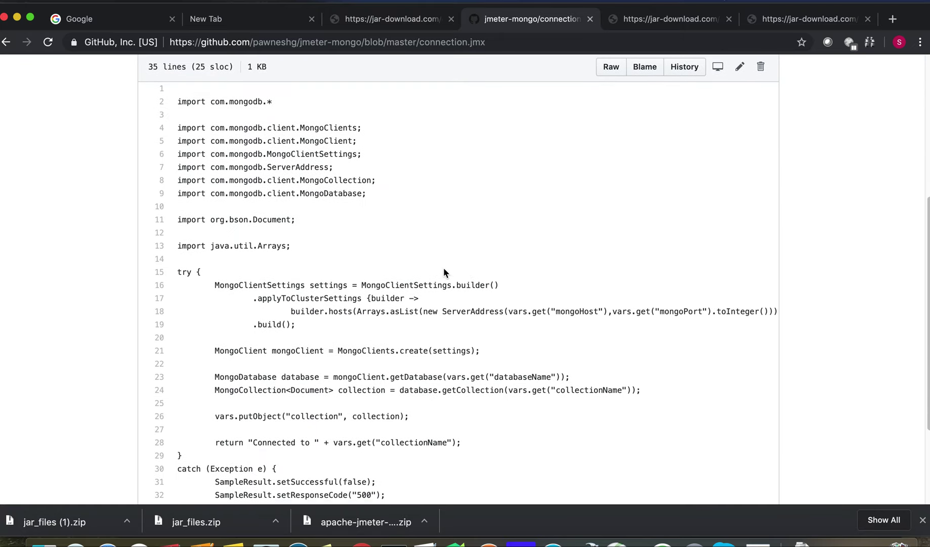
double_click(565, 311)
key("super+c")
Switch to JMeter and fill the new variable row with the name mongoHost and the value localhost.
key("super+Tab")
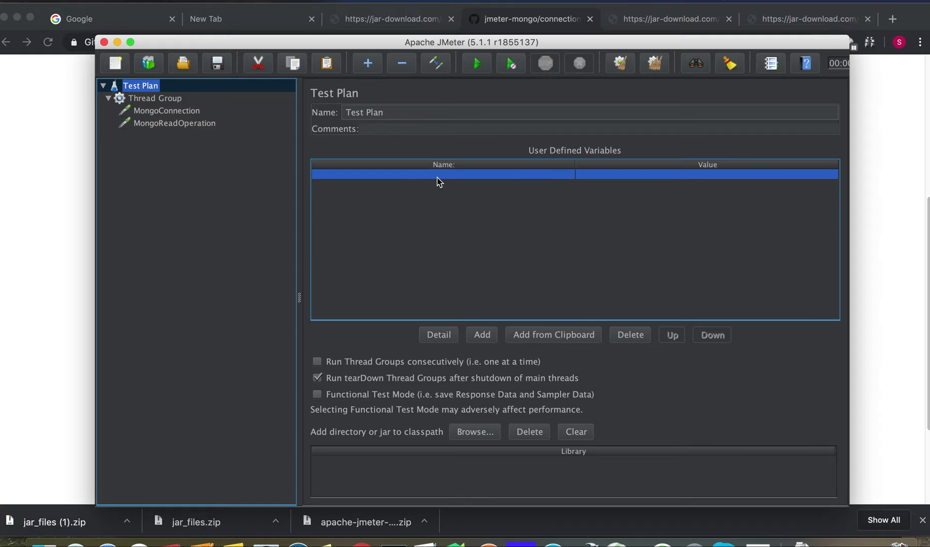
double_click(438, 176)
key("super+v")
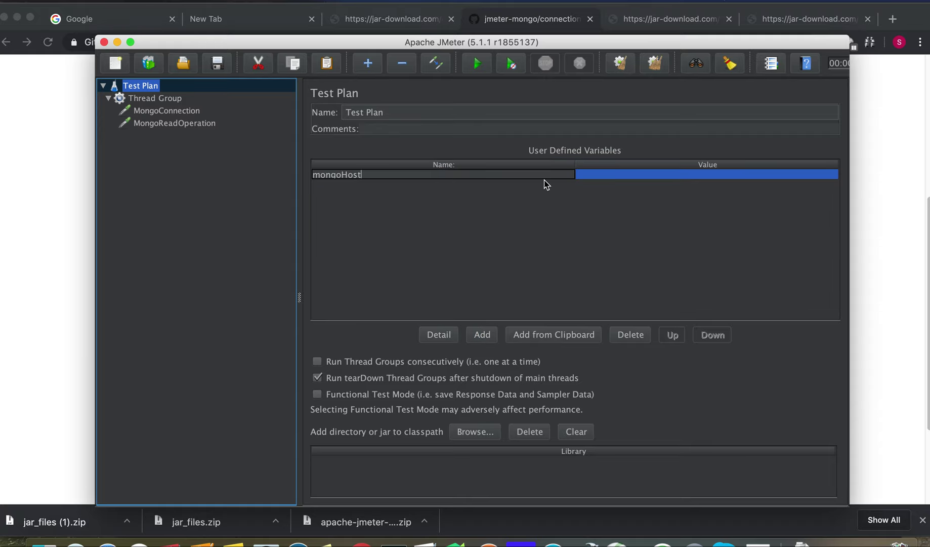
left_click(612, 175)
double_click(605, 174)
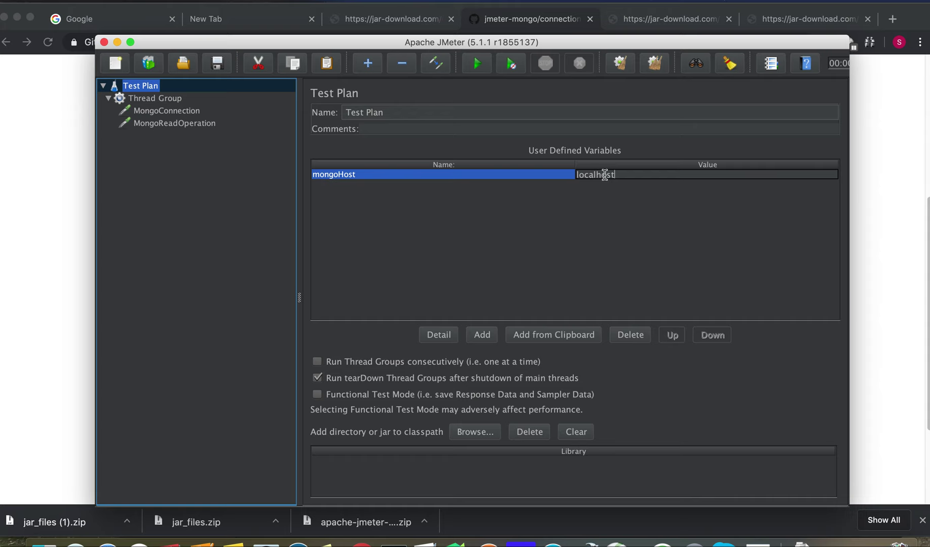
Add a user-defined variable mongoPort, copying its name from the GitHub script, with the value 27017.
left_click(476, 338)
key("super+Tab")
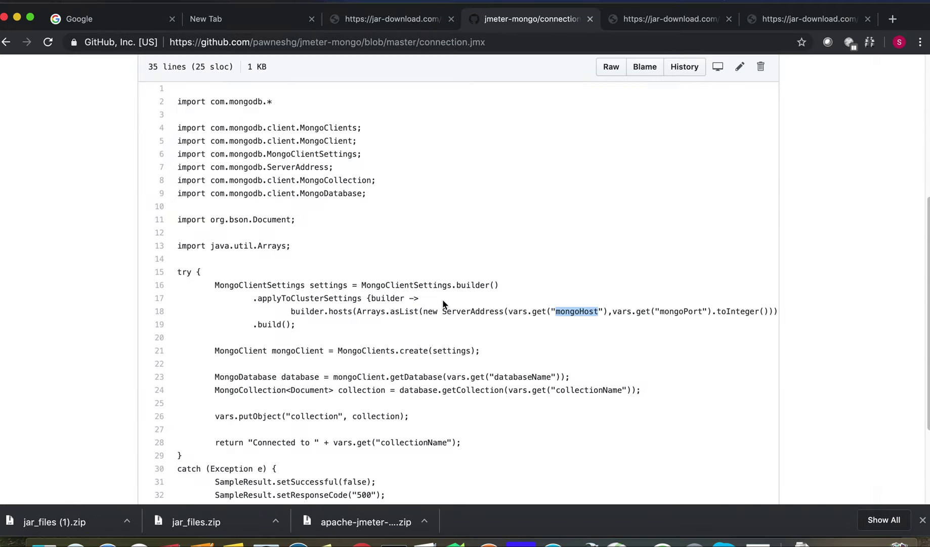
double_click(663, 311)
key("super+c")
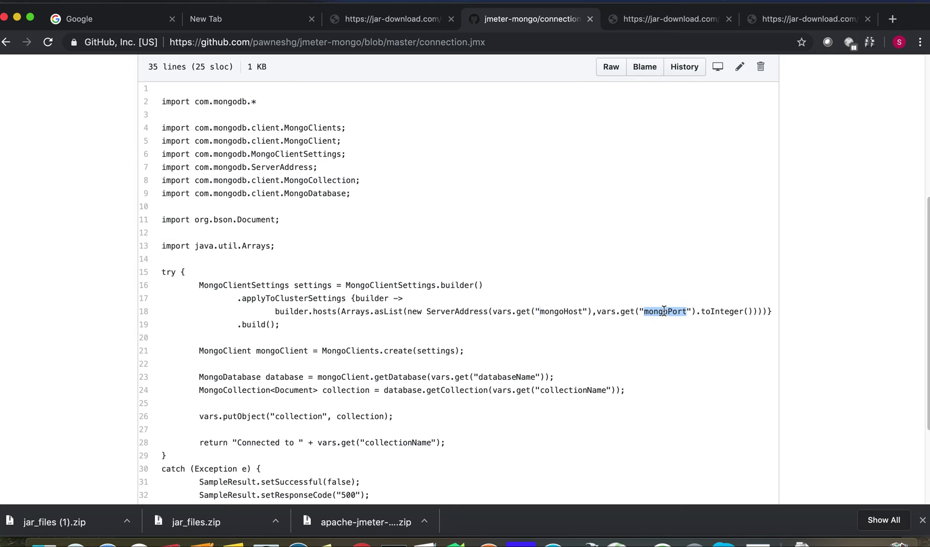
key("super+Tab")
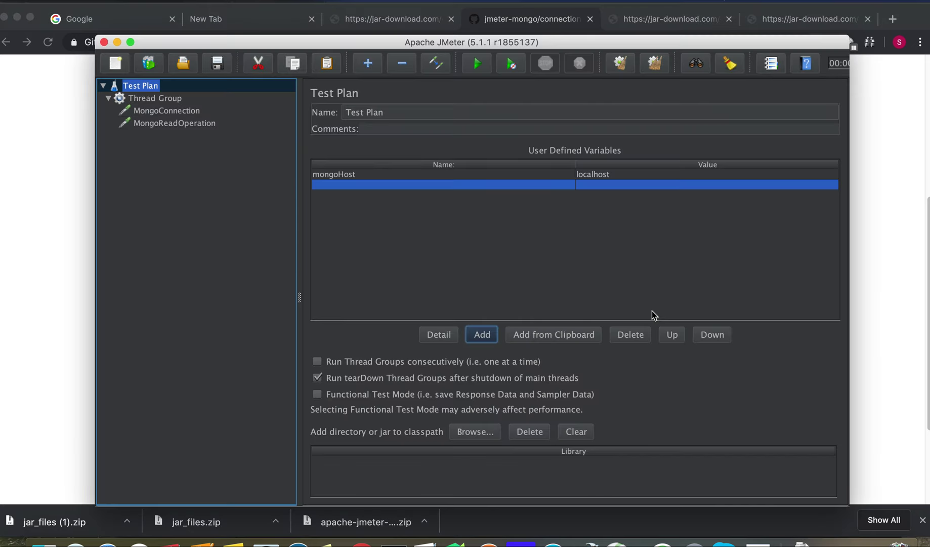
left_click(483, 335)
double_click(367, 197)
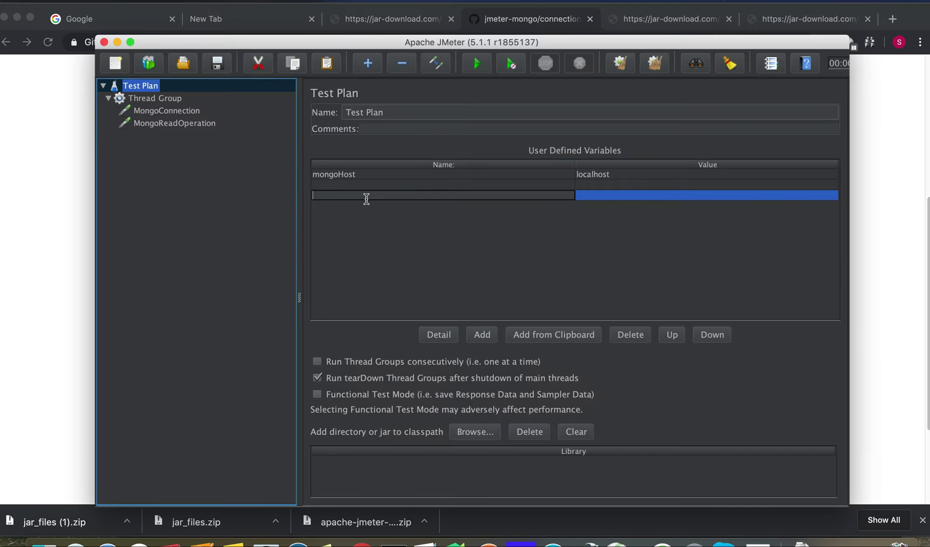
key("super+v")
double_click(621, 198)
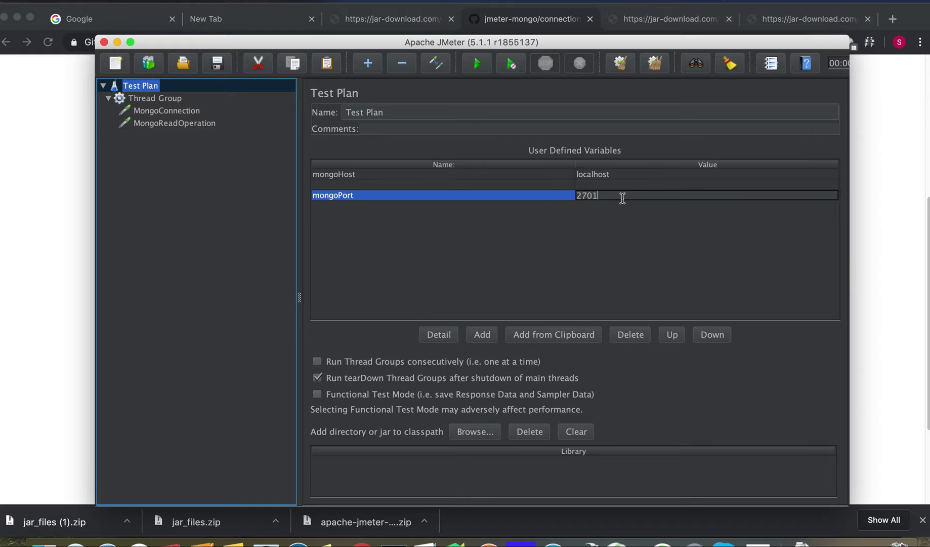
Add a user-defined variable databaseName, copying its name from the GitHub script, with the value channels_database.
left_click(482, 336)
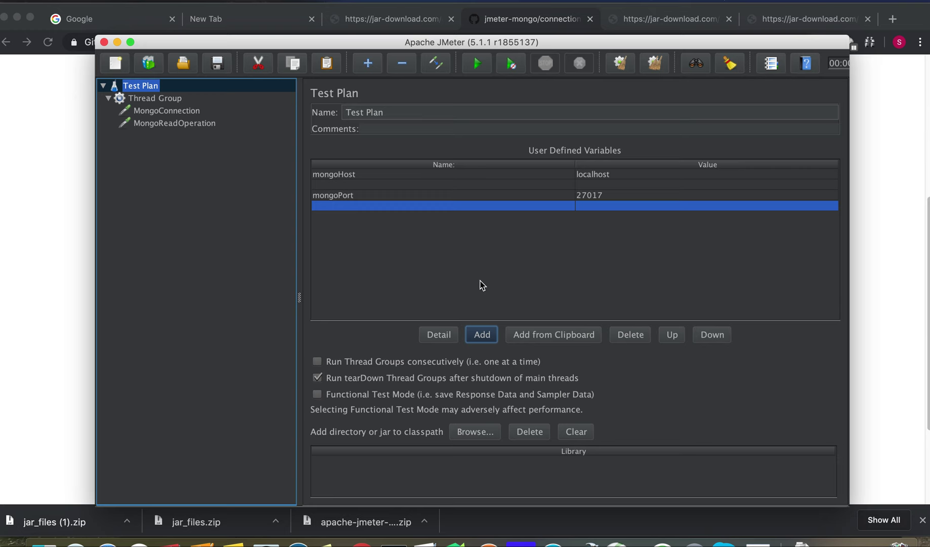
key("super+Tab")
scroll(543, 330, "down", 2)
double_click(511, 335)
key("super+c")
key("super+Tab")
double_click(354, 205)
key("super+v")
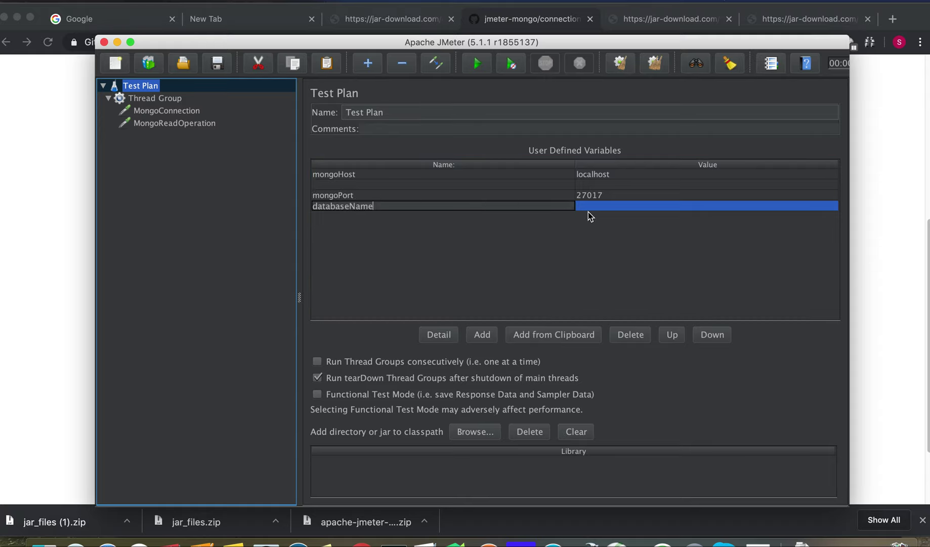
left_click(593, 209)
type("channels_database")
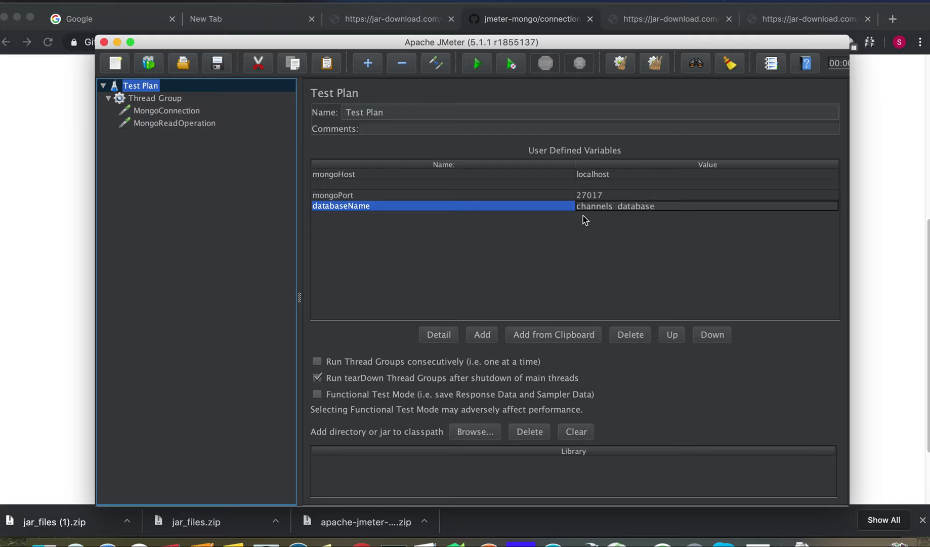
Add a user-defined variable collectionName, copying its name from the GitHub script, with the value channels.
left_click(488, 337)
key("super+Tab")
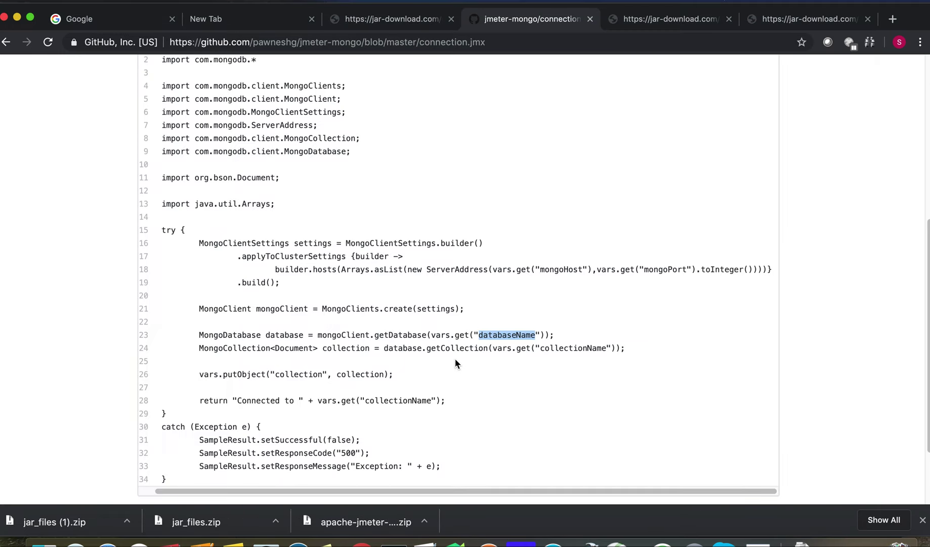
double_click(556, 349)
key("super+c")
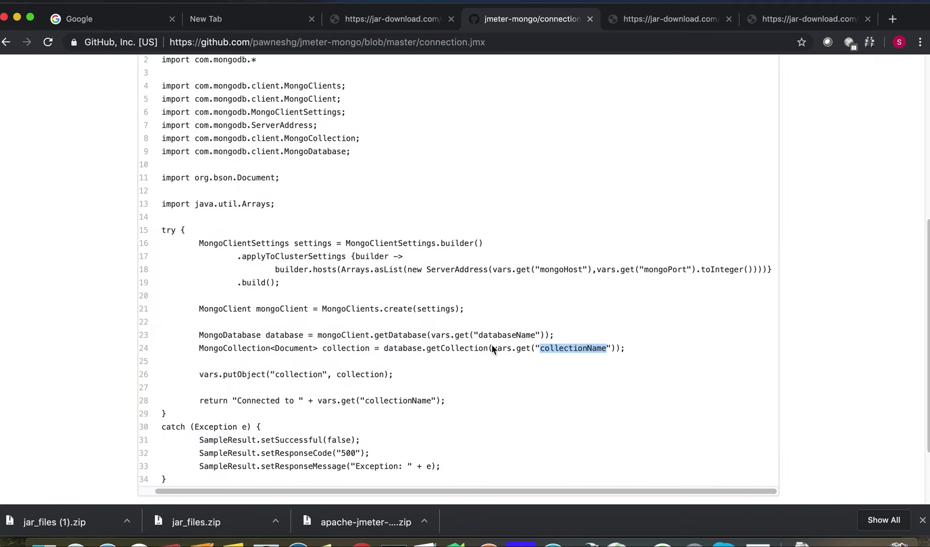
key("super+Tab")
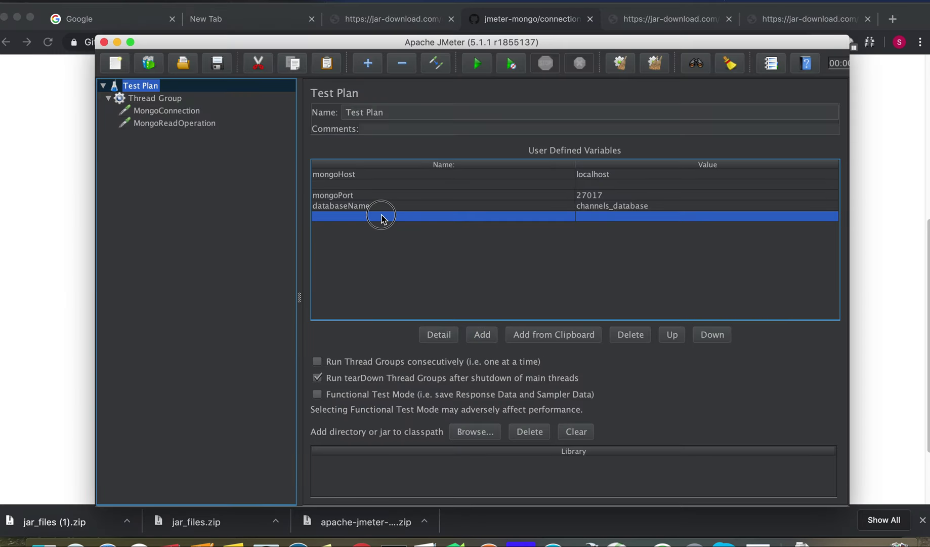
double_click(381, 215)
key("super+v")
double_click(603, 216)
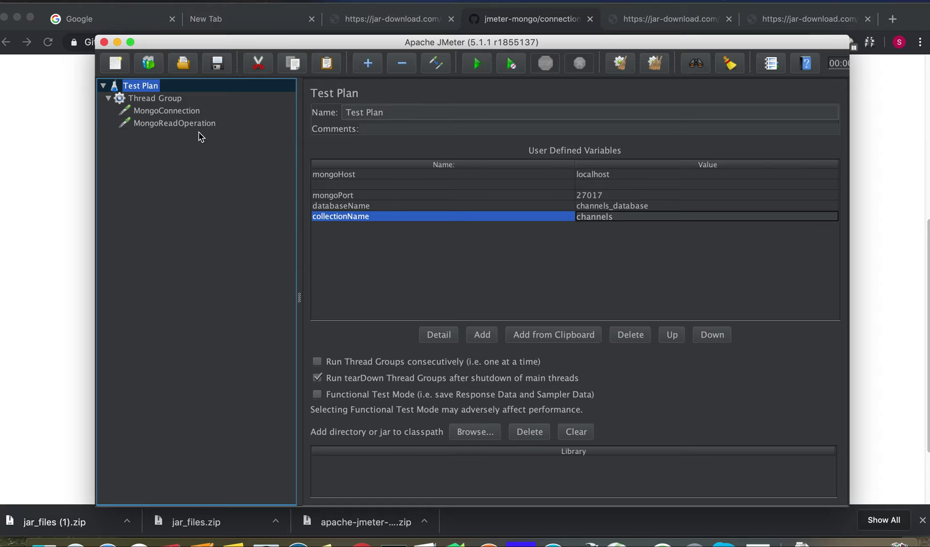
Copy the whole connection.jmx code from GitHub into the script of the MongoConnection sampler.
left_click(183, 110)
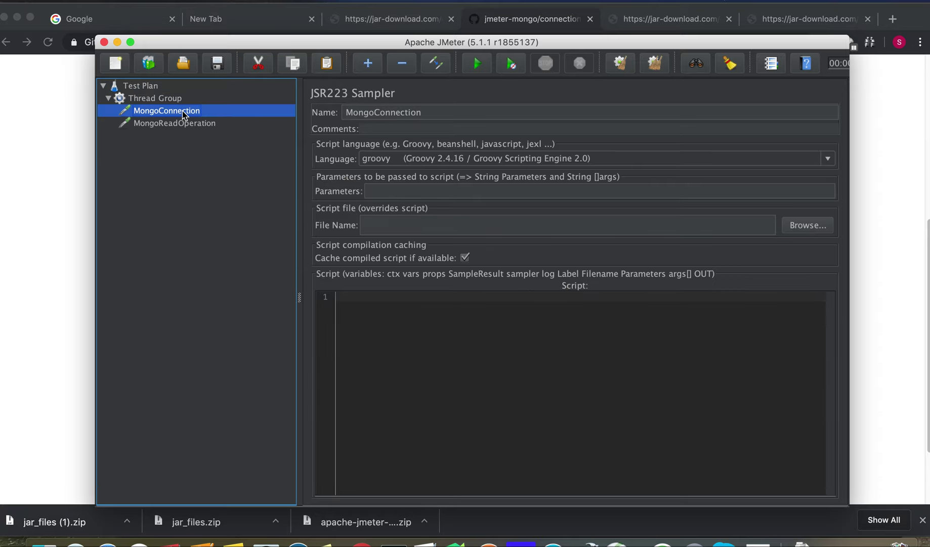
left_click(45, 264)
scroll(117, 251, "up", 10)
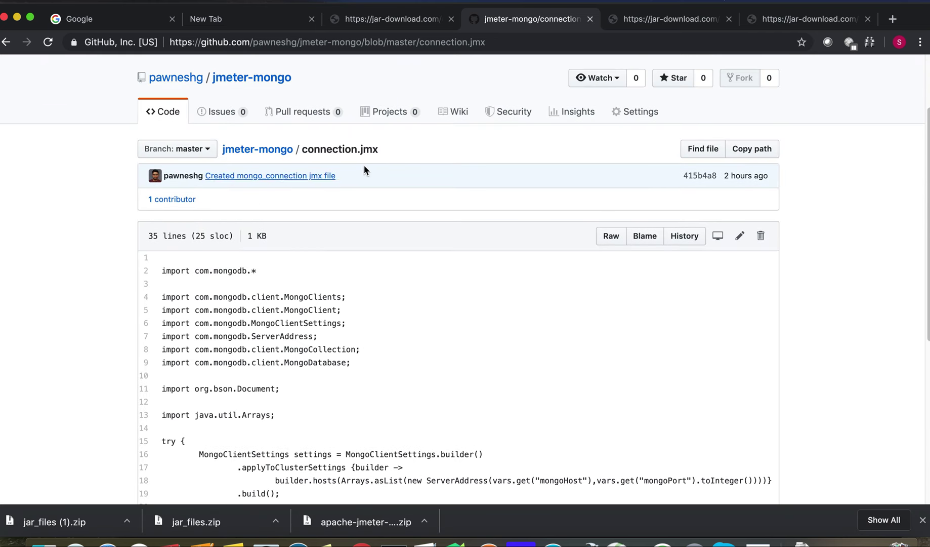
left_click_drag(155, 269, 233, 388)
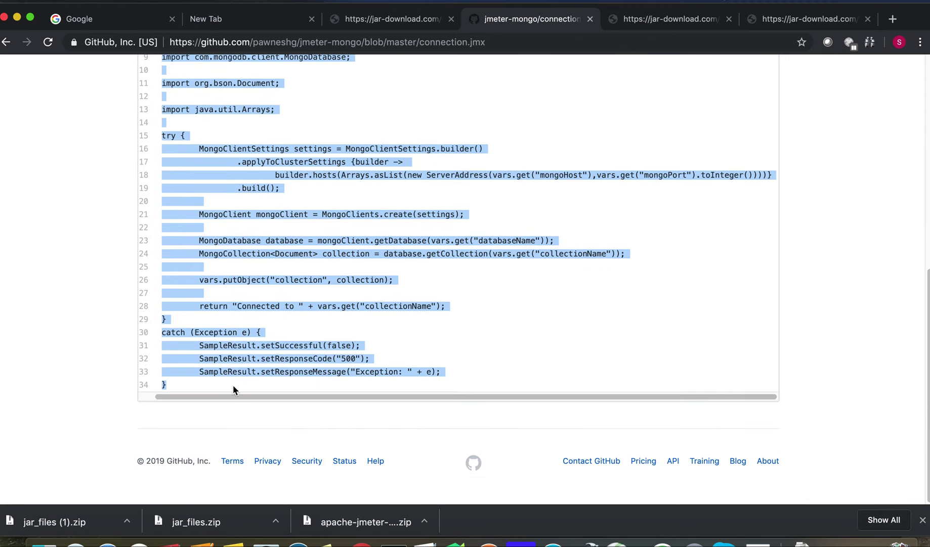
key("super+Tab")
left_click(380, 355)
key("super+v")
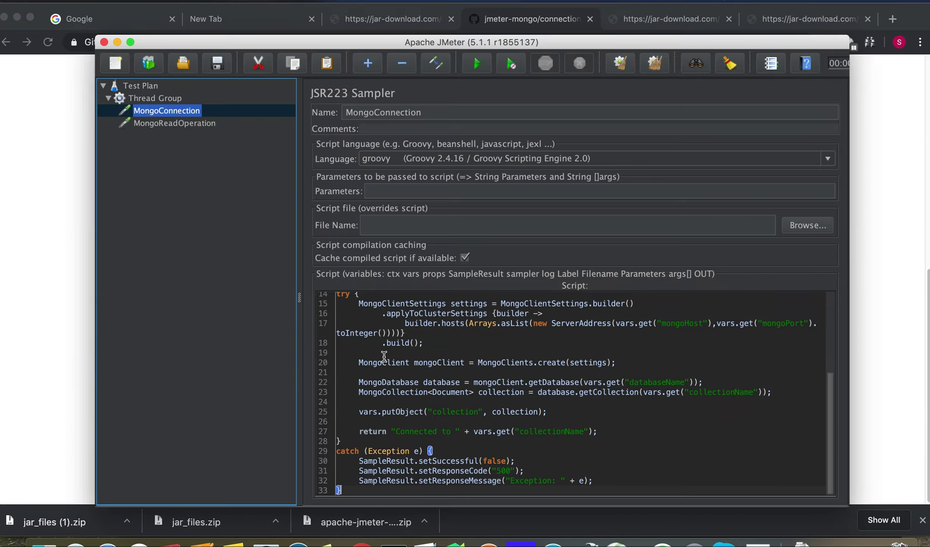
Review the MongoConnection script, examining its imports, client settings, and the database and collection lines.
scroll(452, 362, "up", 5)
scroll(452, 362, "down", 1)
left_click_drag(378, 307, 461, 393)
scroll(461, 392, "down", 1)
scroll(460, 393, "up", 1)
scroll(461, 393, "down", 3)
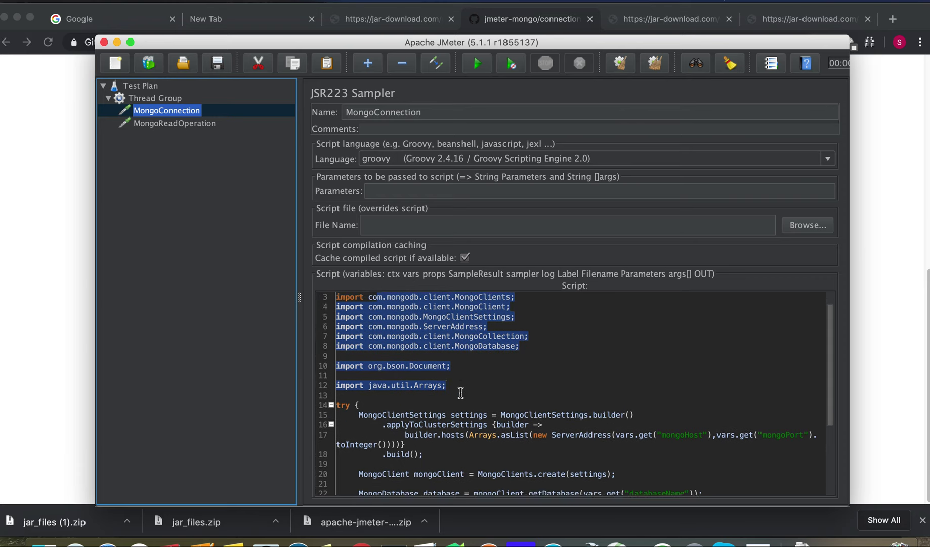
scroll(461, 393, "down", 1)
left_click_drag(459, 316, 516, 347)
left_click_drag(496, 394, 593, 397)
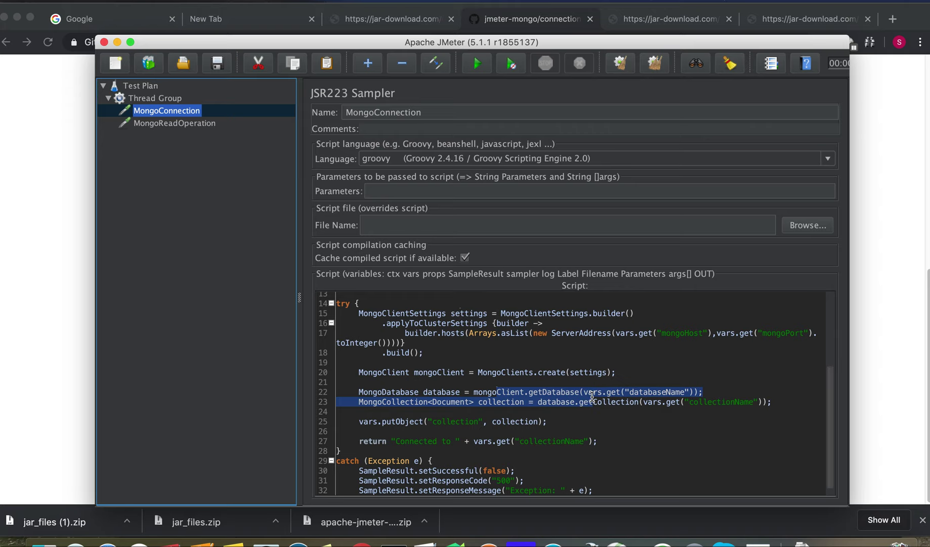
left_click(709, 393)
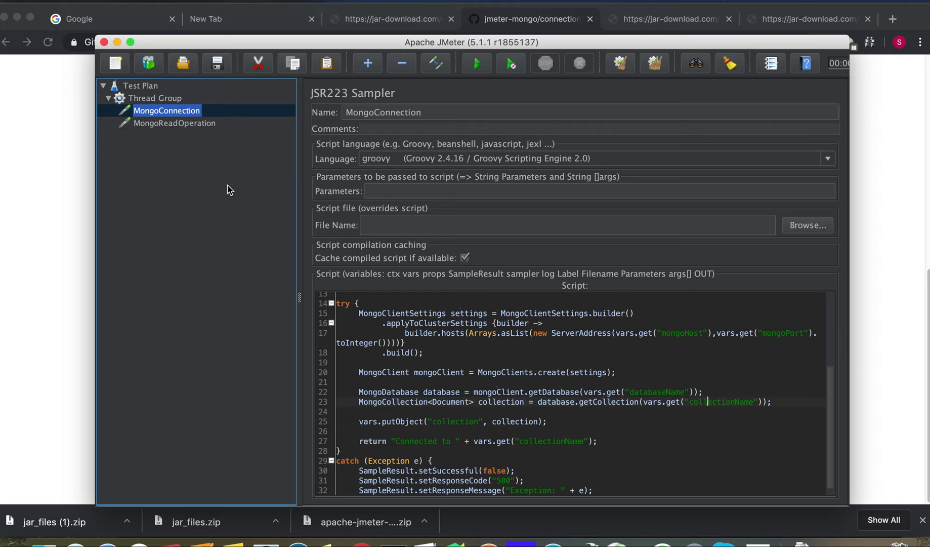
Copy the whole ReadFromMongo.jmx code from the jmeter-mongo repository into the script of the MongoReadOperation sampler.
left_click(167, 123)
left_click(45, 200)
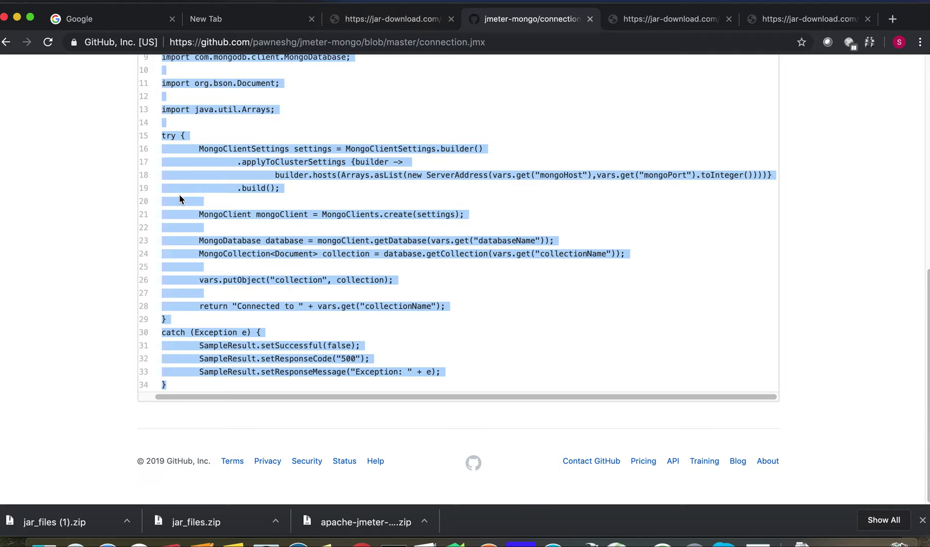
scroll(180, 194, "up", 10)
left_click(249, 254)
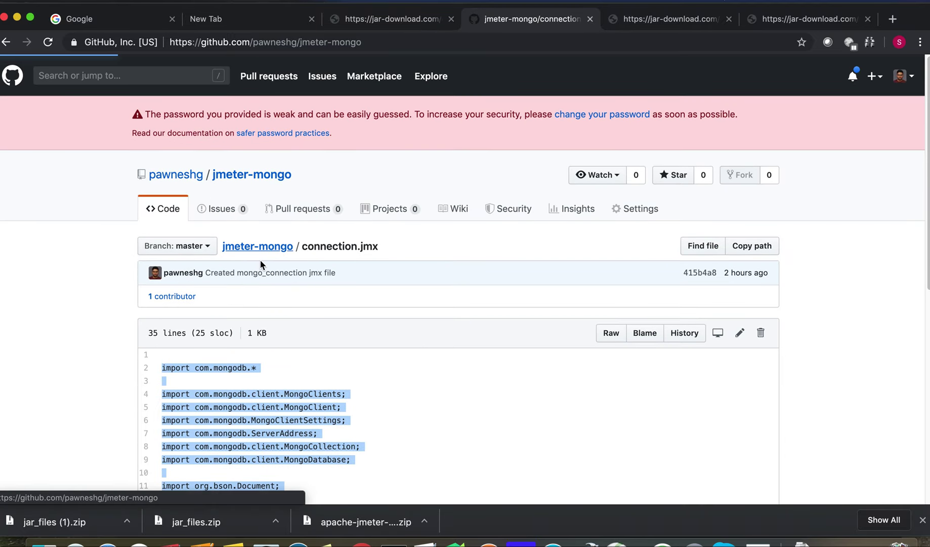
left_click(194, 411)
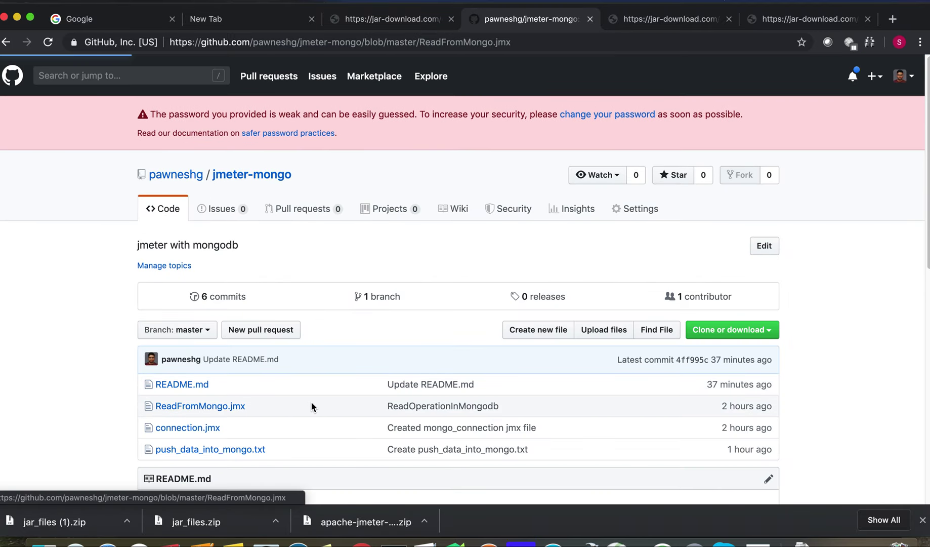
scroll(198, 155, "down", 5)
left_click_drag(178, 146, 204, 397)
key("super+c")
key("super+Tab")
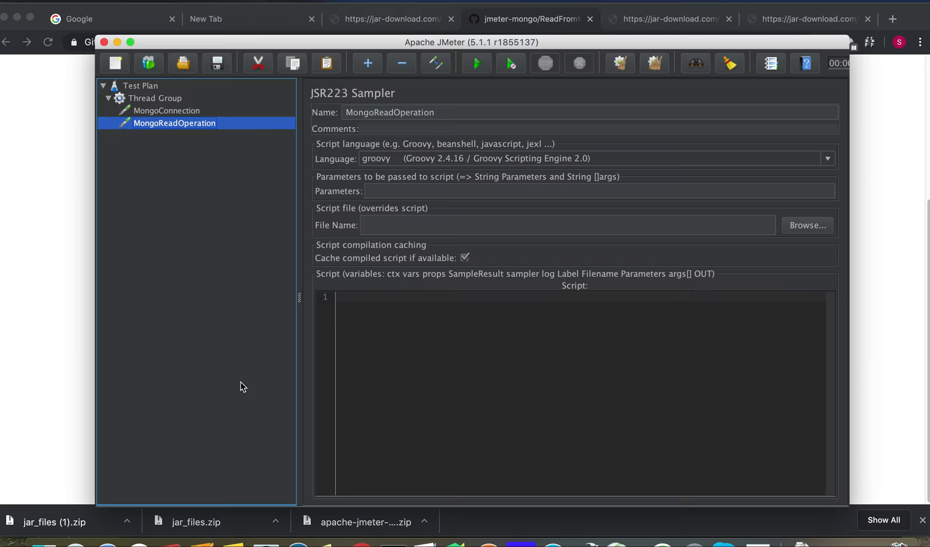
left_click(424, 351)
key("super+v")
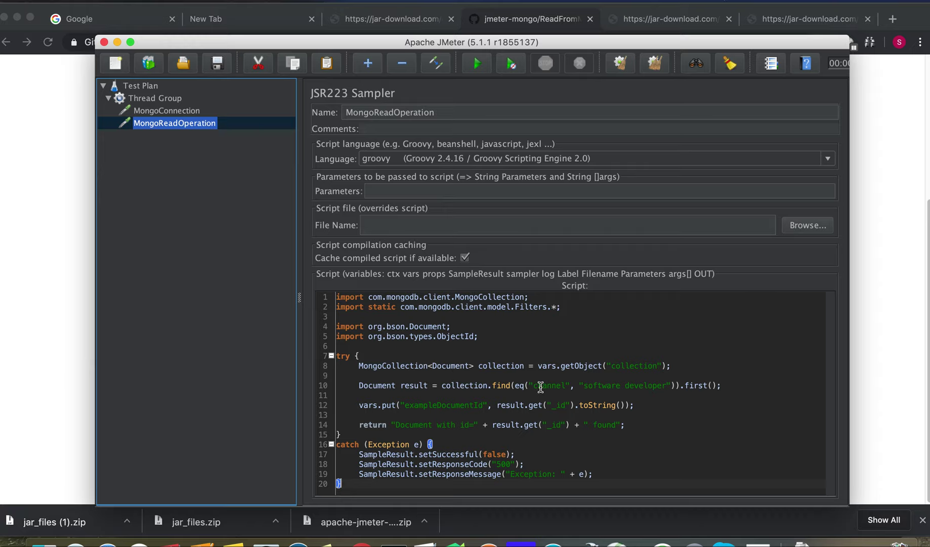
Change the field name in the script's find filter to channels and check the filter value beside it.
left_click(565, 386)
type("s")
left_click(608, 388)
double_click(608, 388)
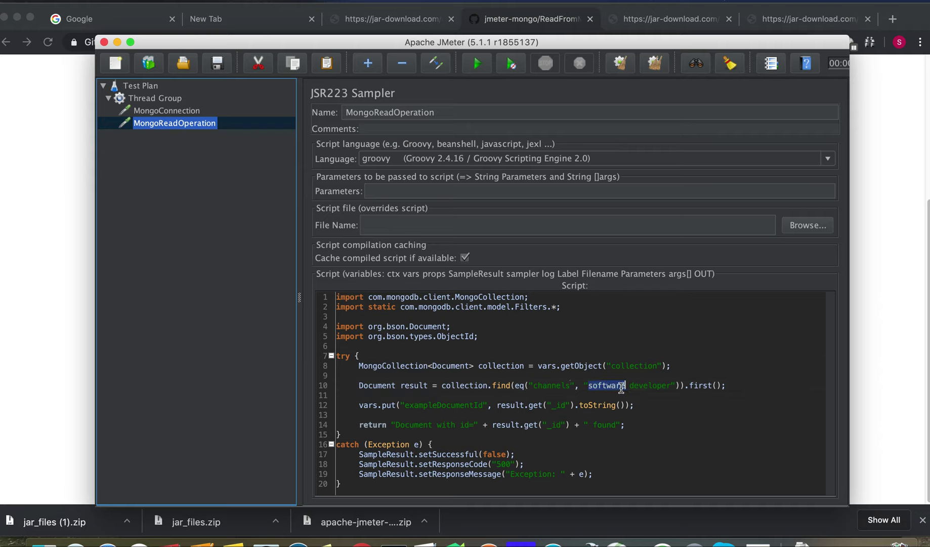
double_click(640, 386)
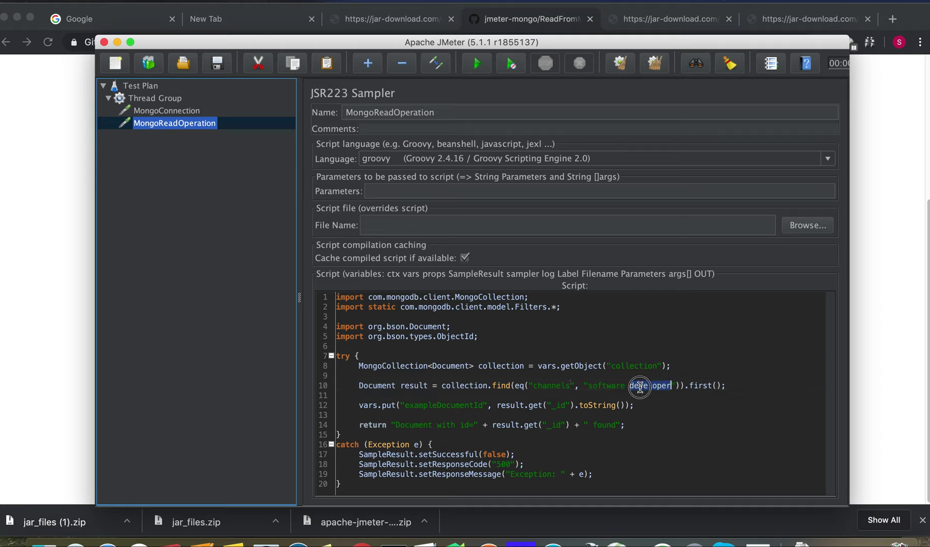
Check the first() call in the MongoReadOperation script and add a View Results Tree listener to the Thread Group.
double_click(707, 386)
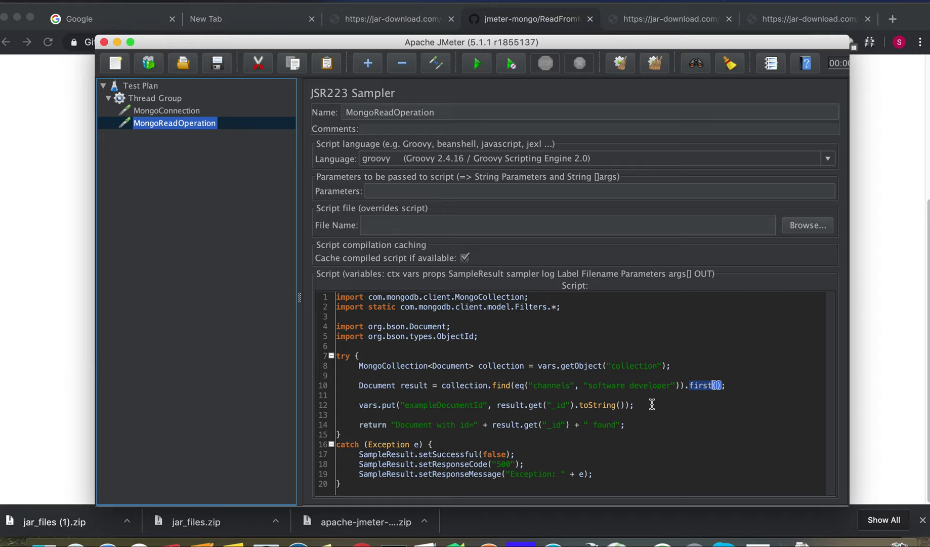
left_click(205, 246)
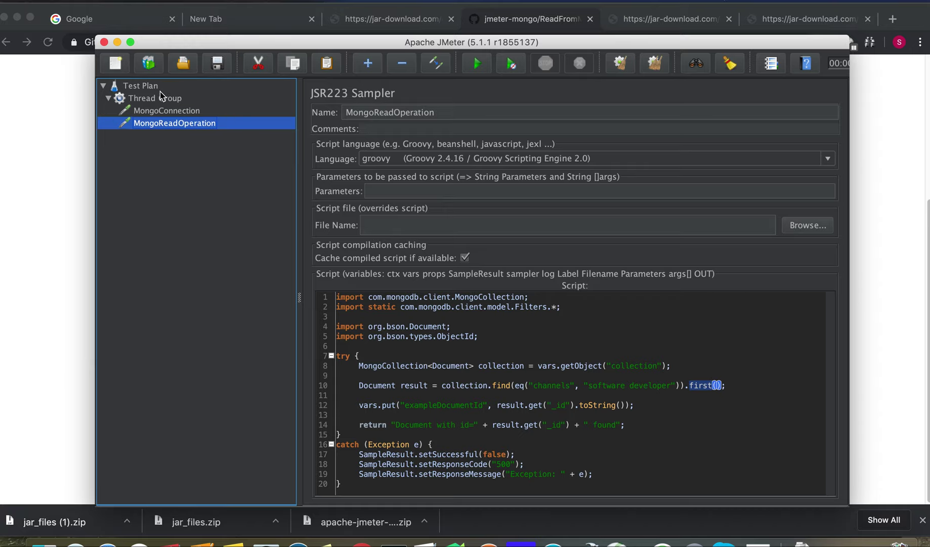
left_click(150, 99)
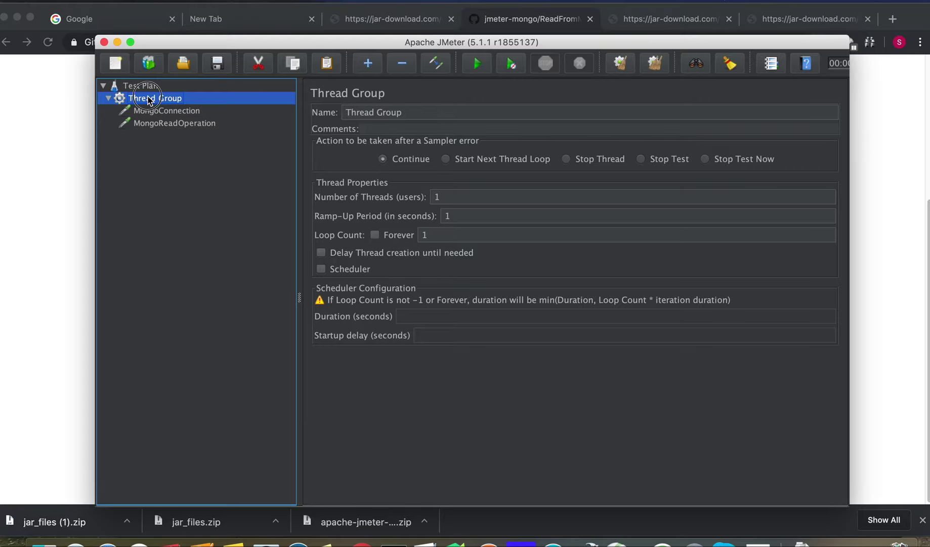
right_click(150, 100)
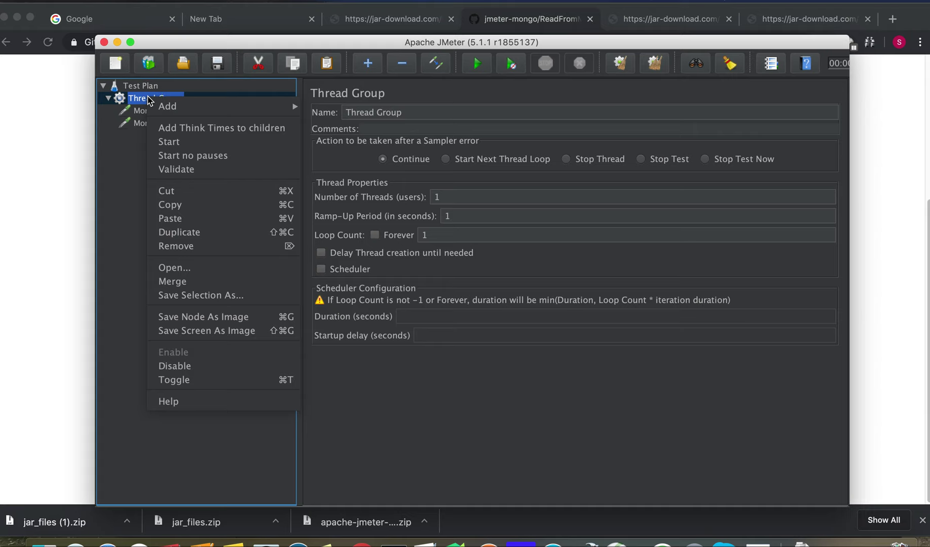
mouse_move(185, 109)
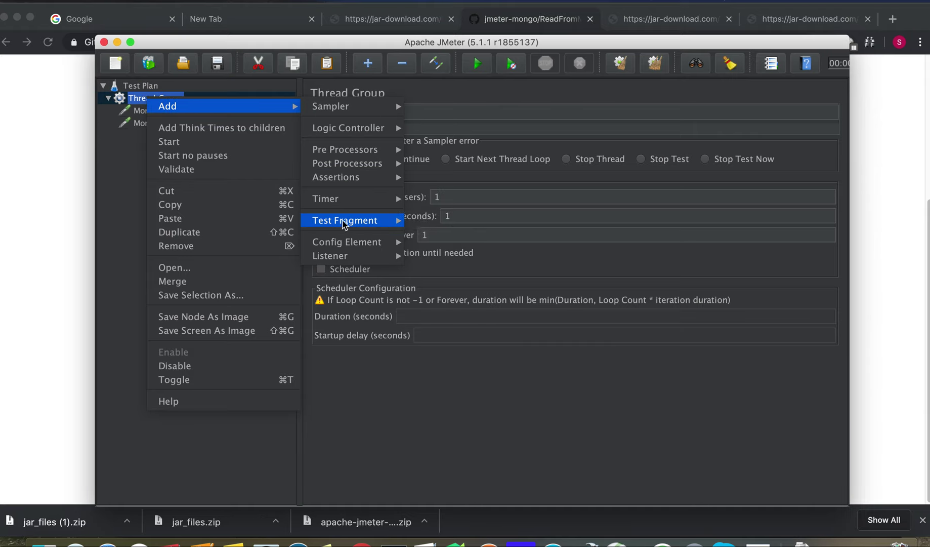
mouse_move(339, 259)
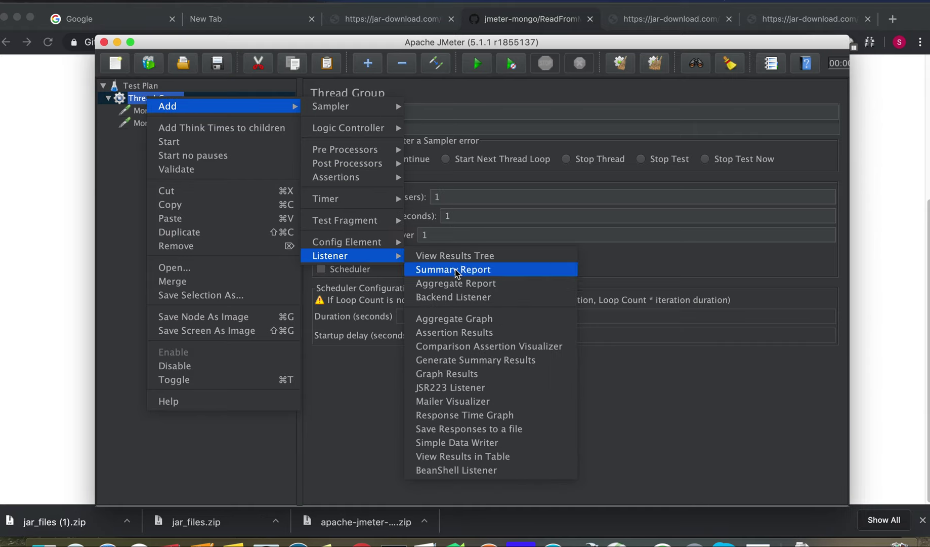
left_click(439, 256)
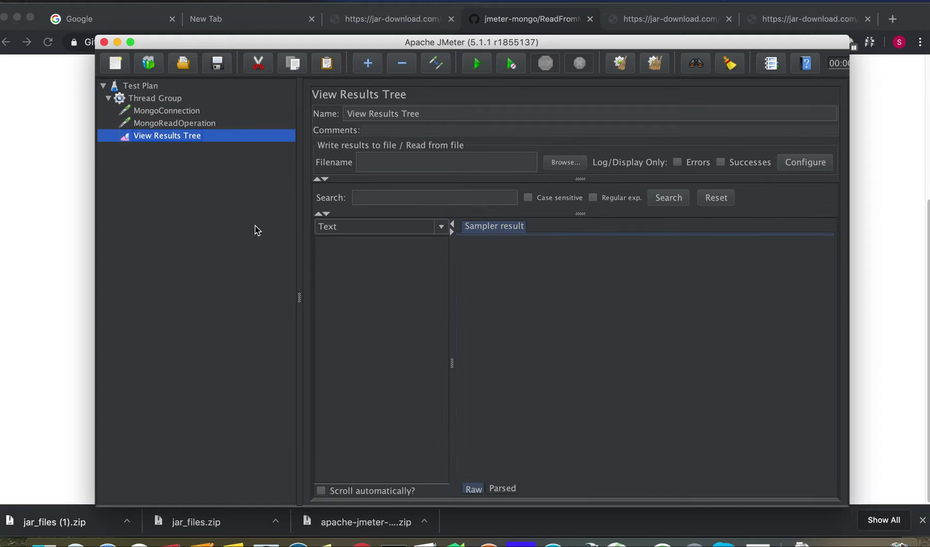
Start the test plan, saving it first as View Results Tree.jmx in the bin folder.
left_click(196, 190)
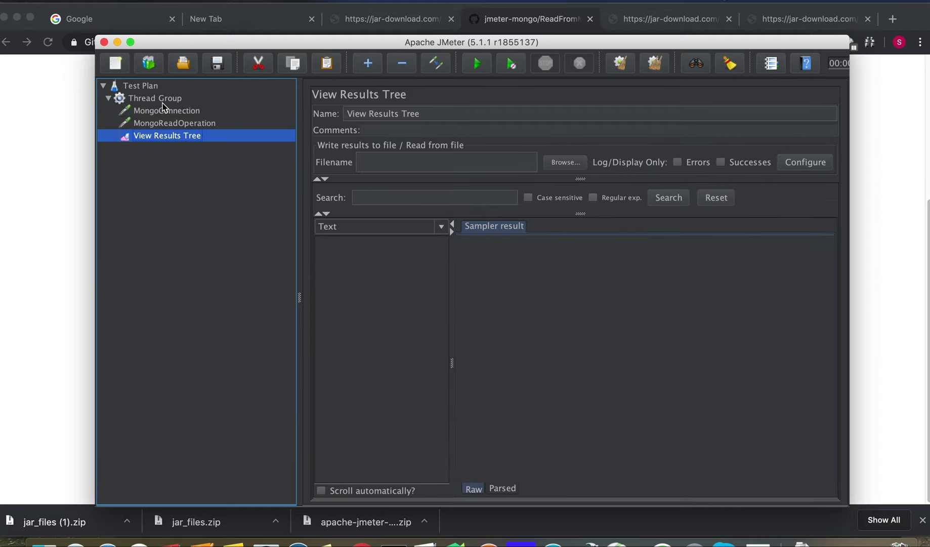
left_click(479, 66)
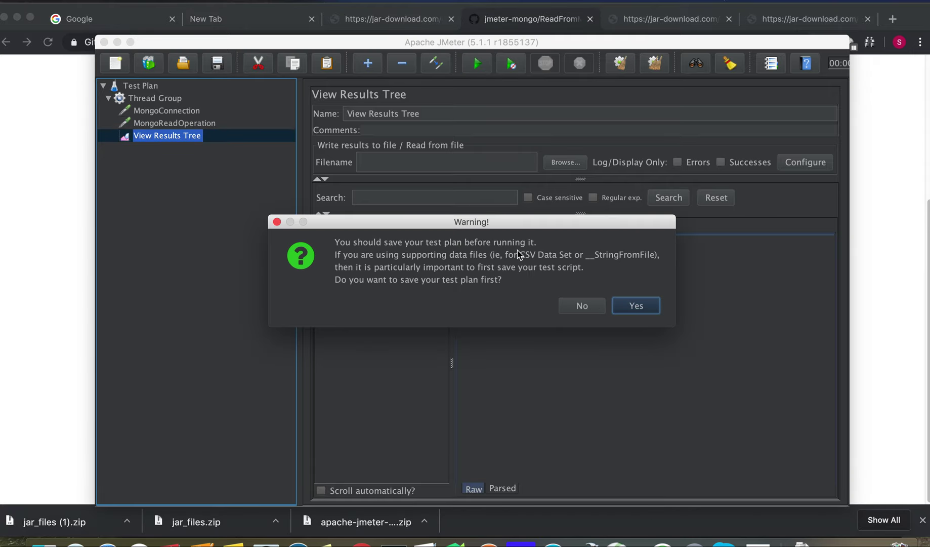
left_click(635, 305)
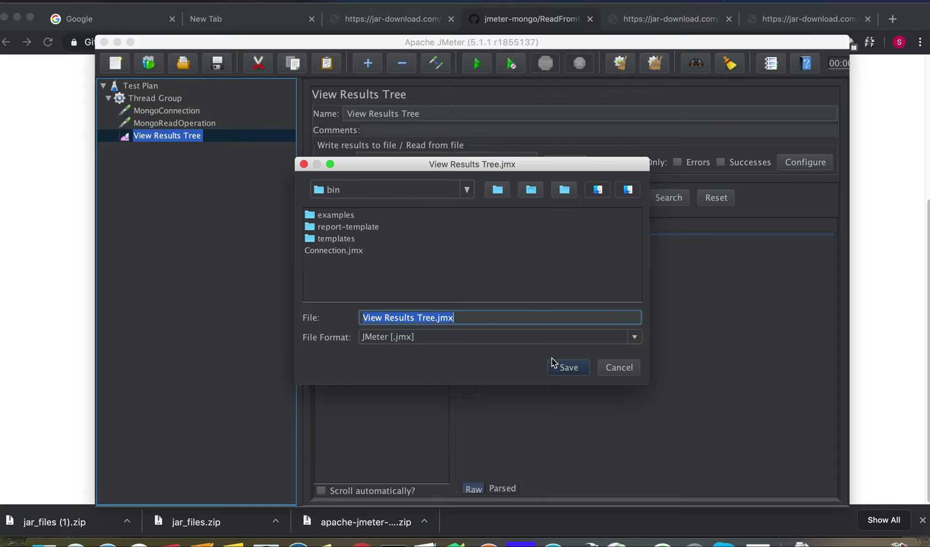
left_click(572, 369)
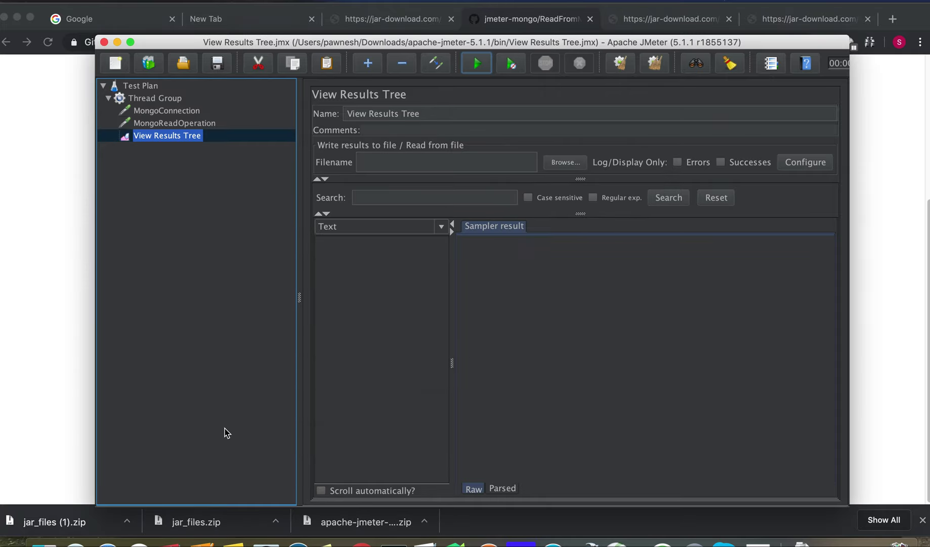
Switch to the terminal and look through the mongod server log and the mongo shell history.
left_click(394, 539)
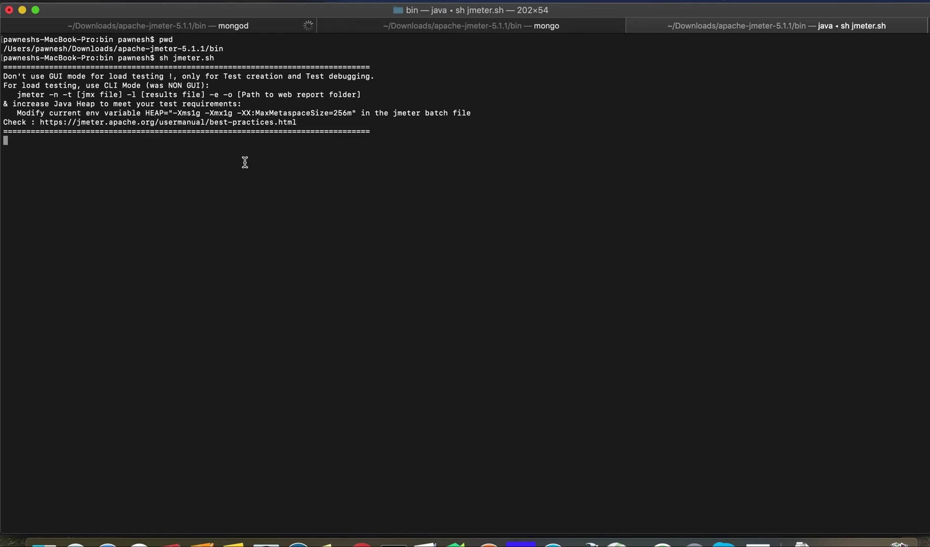
left_click(303, 29)
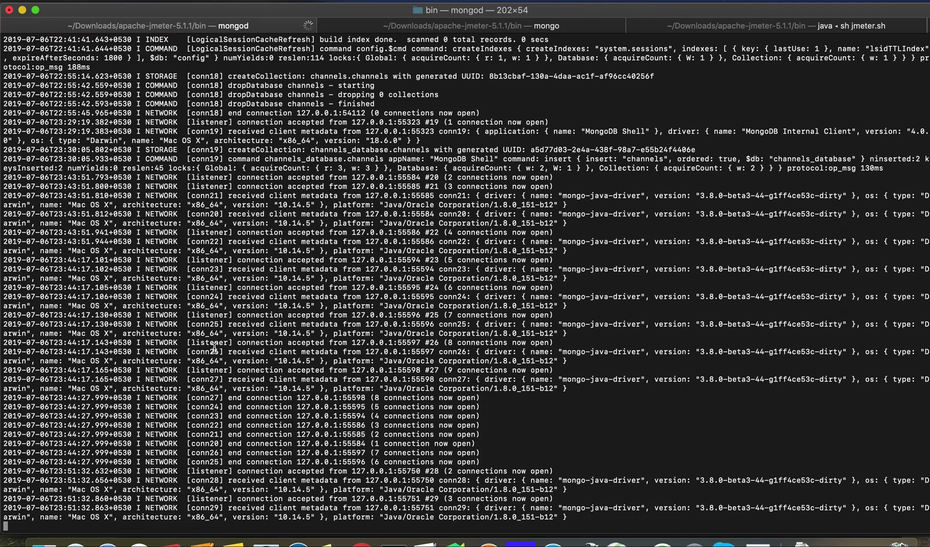
left_click(405, 28)
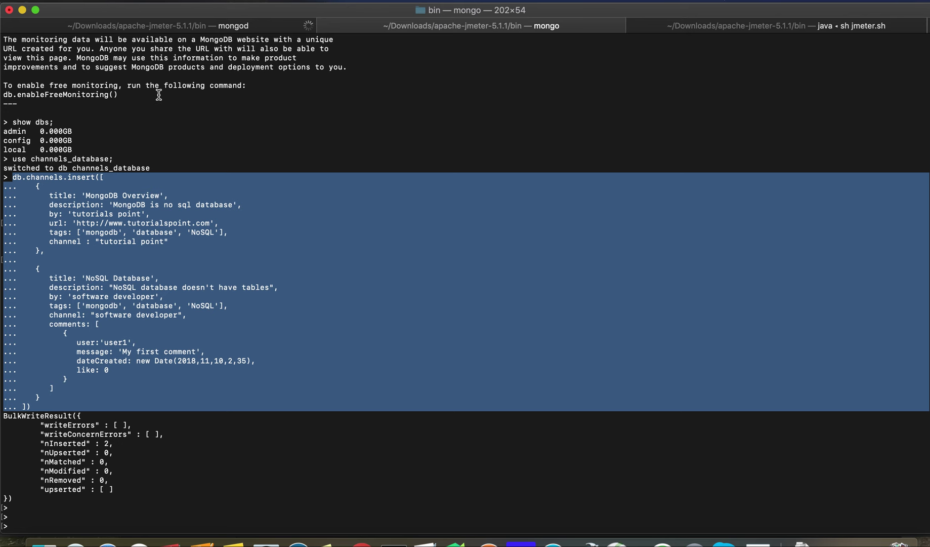
scroll(158, 96, "up", 5)
scroll(159, 96, "up", 5)
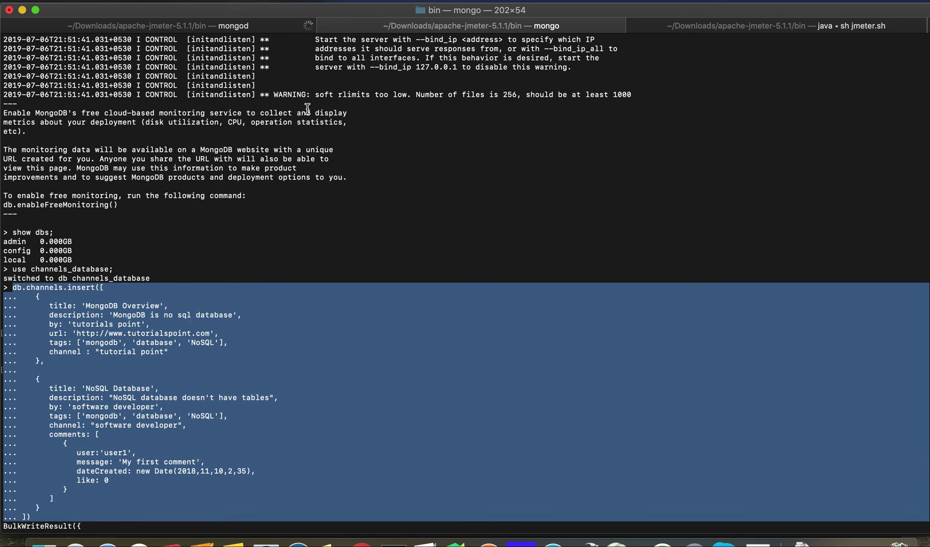
scroll(314, 103, "up", 4)
scroll(308, 109, "down", 10)
Review the use channels_database command and the whole db.channels.insert command in the mongo shell.
left_click(107, 200)
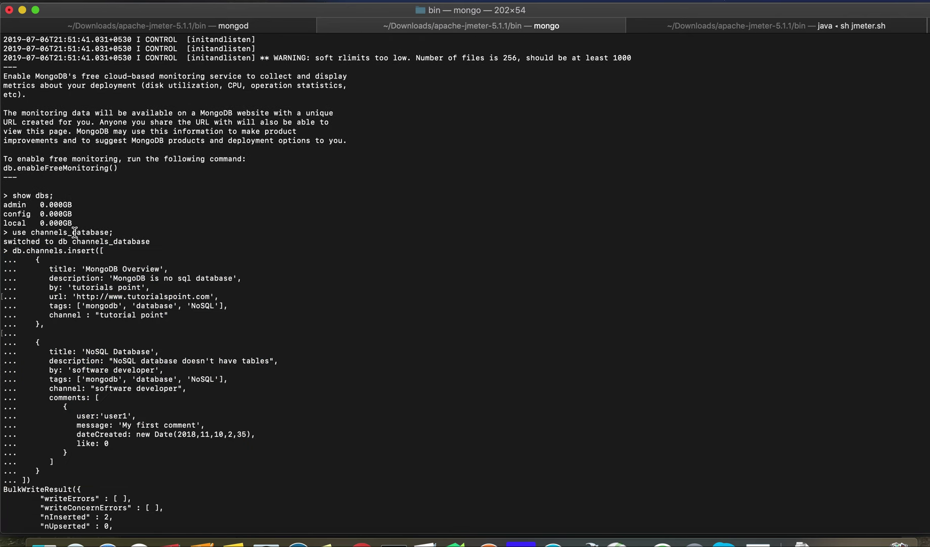
left_click(13, 232)
left_click_drag(13, 233, 117, 231)
scroll(117, 232, "down", 5)
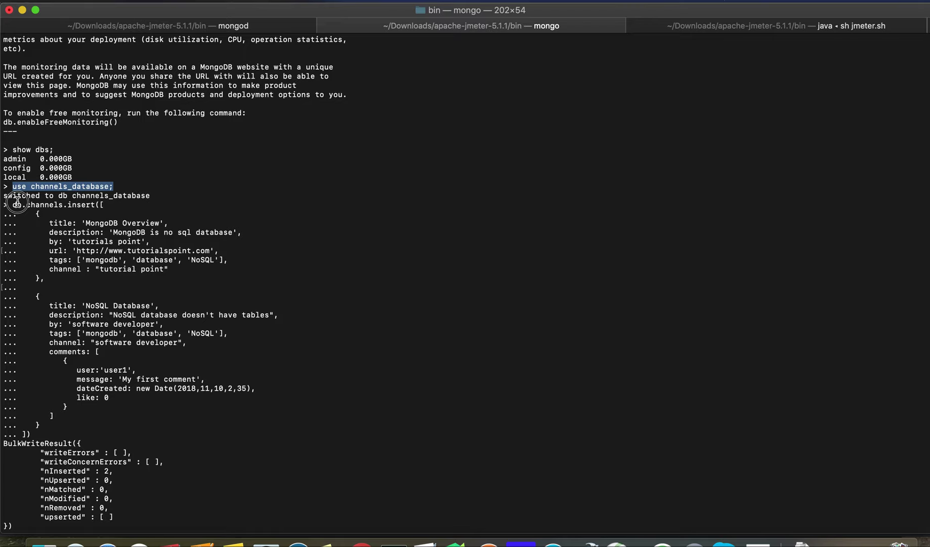
triple_click(59, 205)
left_click_drag(59, 205, 48, 431)
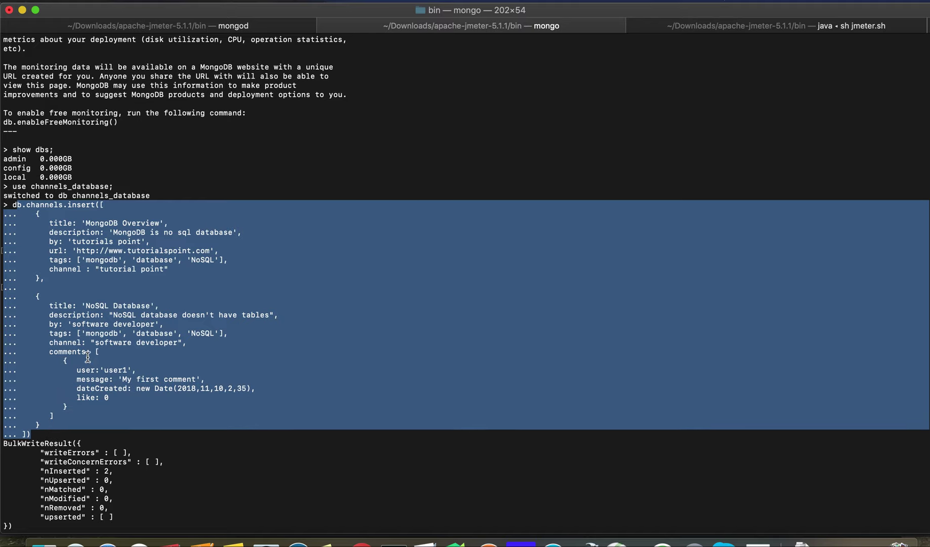
Enter a run of blank lines at the mongo shell prompt.
key("Return")
key("Return")
key("Return")
key("Return")
key("Return")
key("Return")
key("Return")
key("Return")
key("Return")
key("Return")
key("Return")
key("Return")
key("Return")
key("Return")
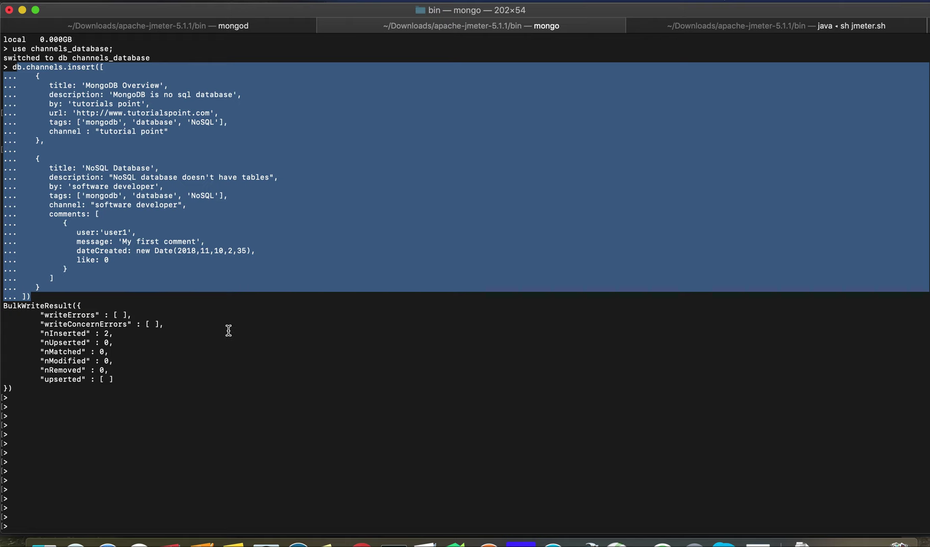
Switch back to JMeter, run the test plan again and check the first MongoConnection sample's result, request and response data.
left_click(760, 540)
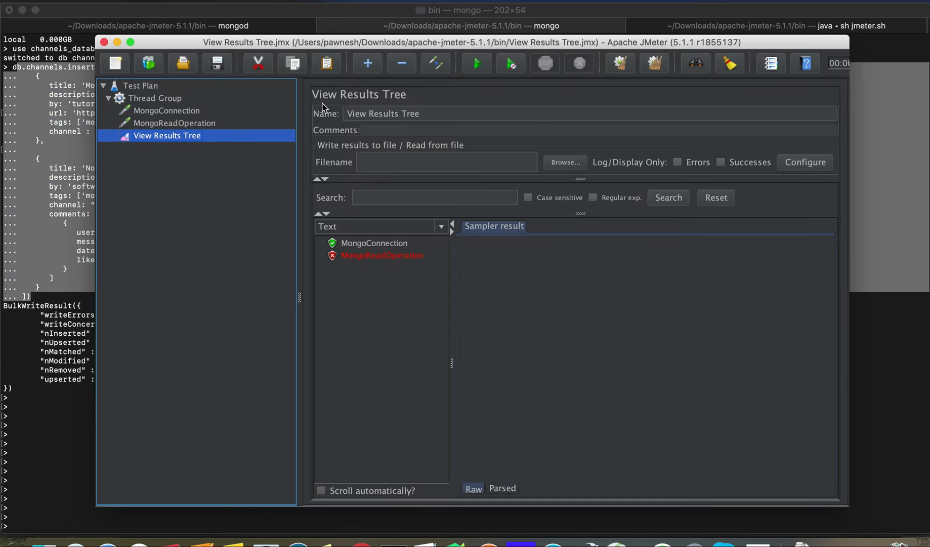
left_click(479, 63)
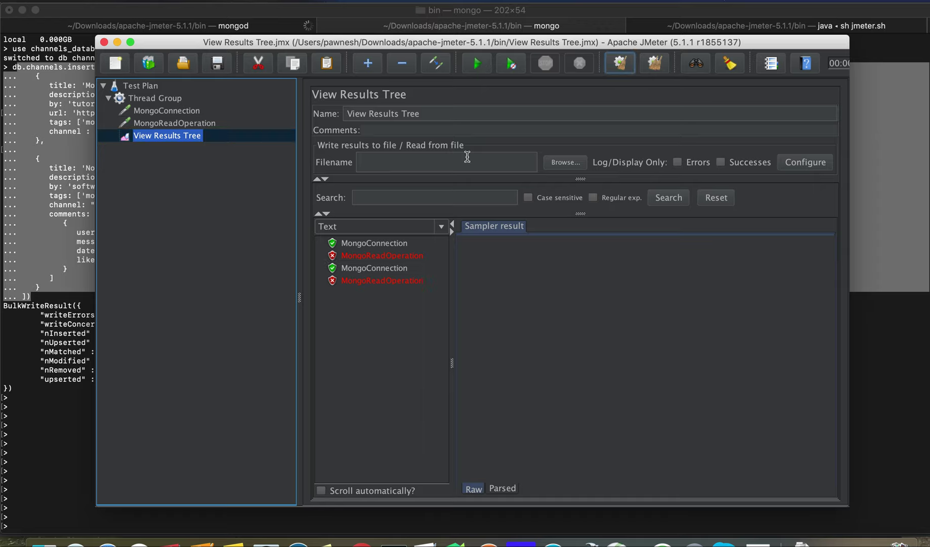
left_click(375, 244)
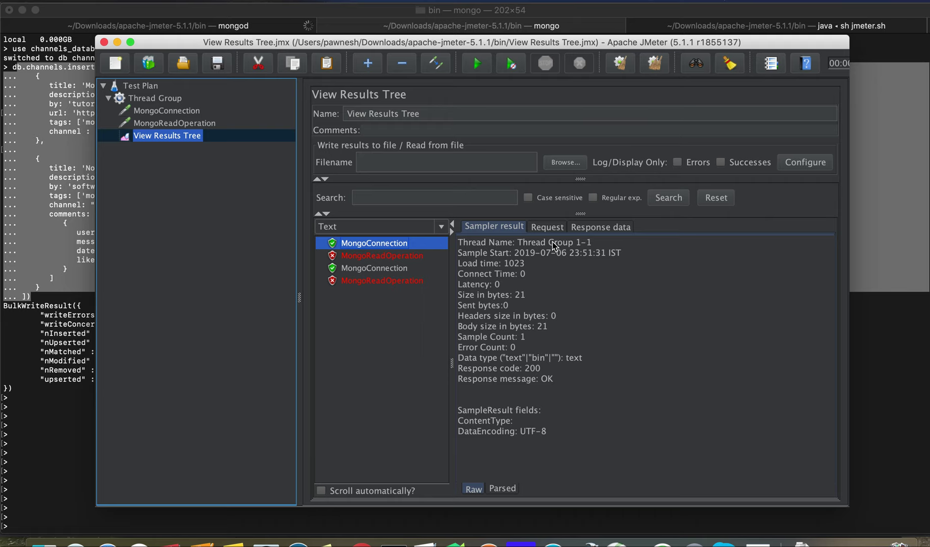
left_click_drag(513, 294, 523, 374)
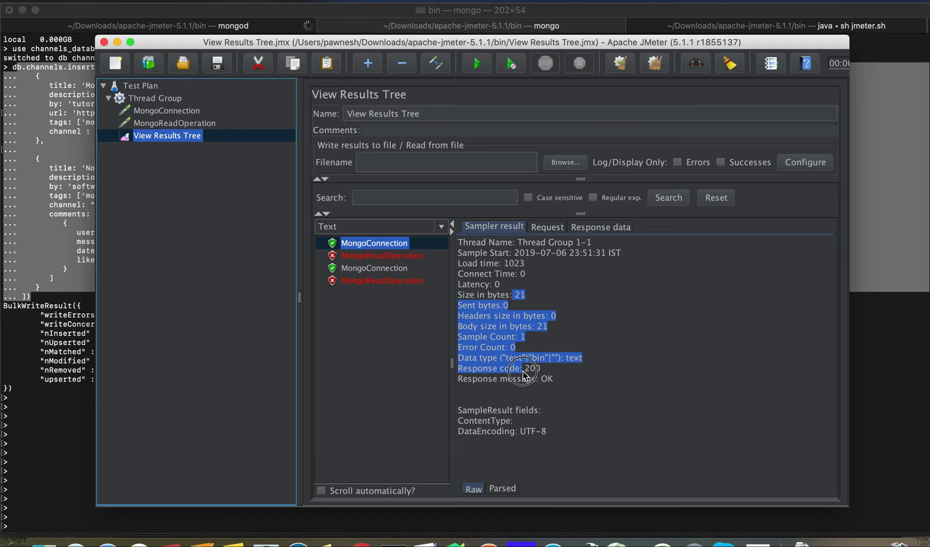
left_click(548, 227)
left_click(601, 226)
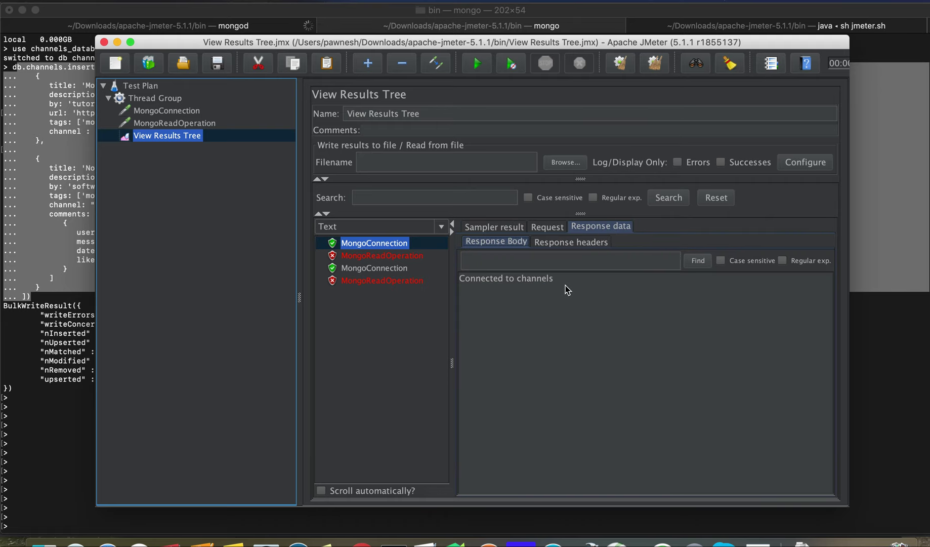
double_click(546, 280)
Examine the response body and sampler result of the second MongoReadOperation sample, reading its response message.
left_click(385, 282)
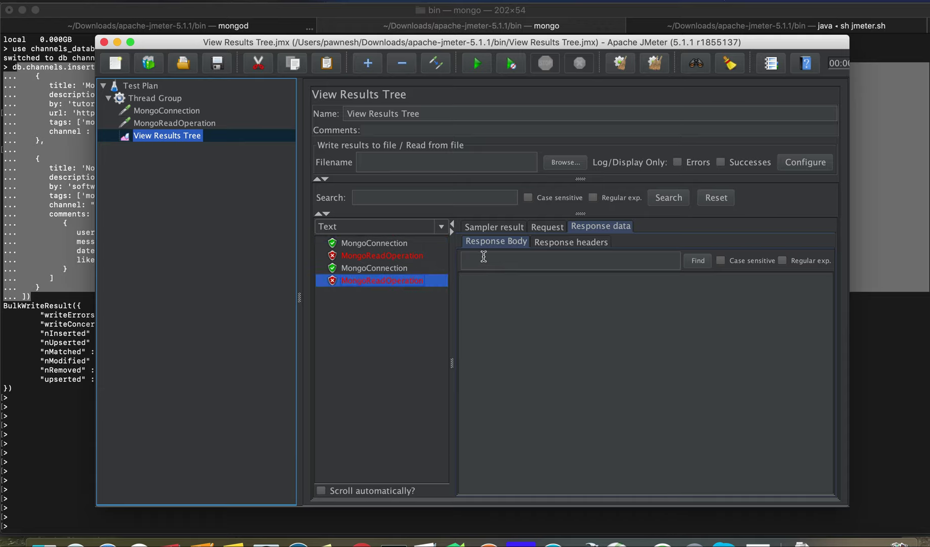
left_click(490, 229)
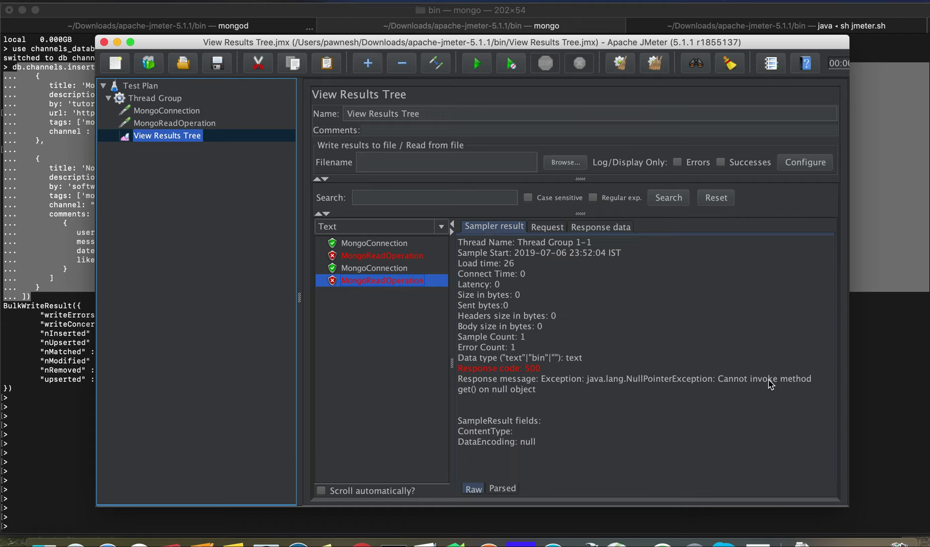
left_click_drag(769, 383, 706, 388)
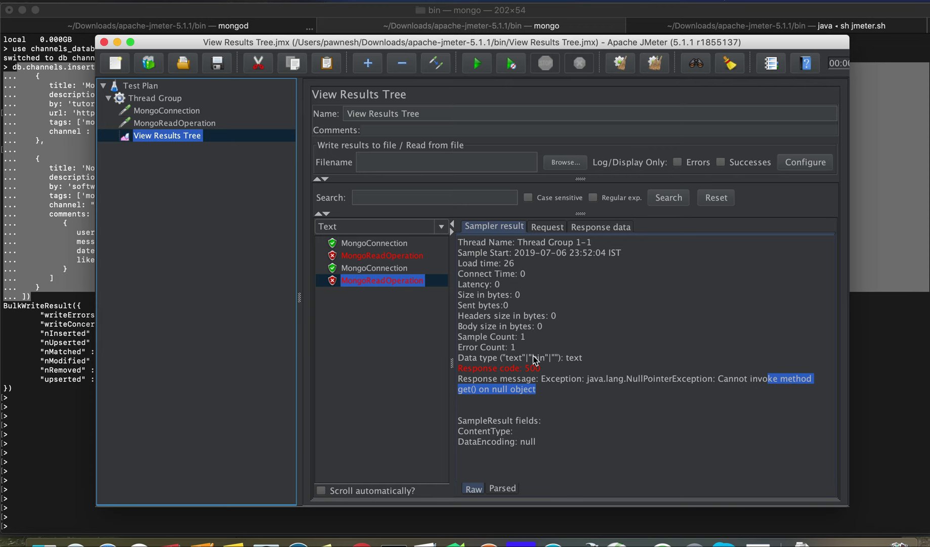
left_click(543, 391)
Change the find filter's field name in the MongoReadOperation script to channel and compare it with the inserted document in the mongo shell.
left_click(168, 126)
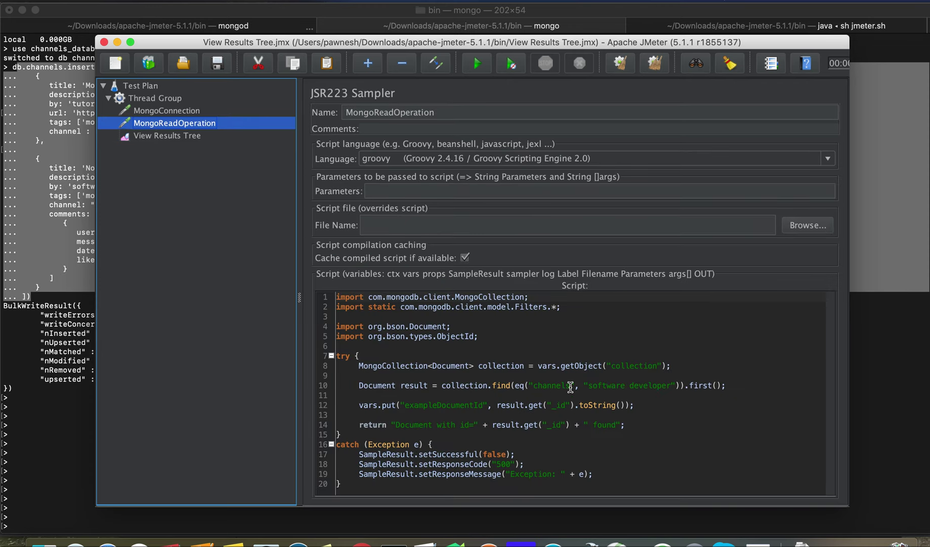
left_click_drag(184, 44, 231, 50)
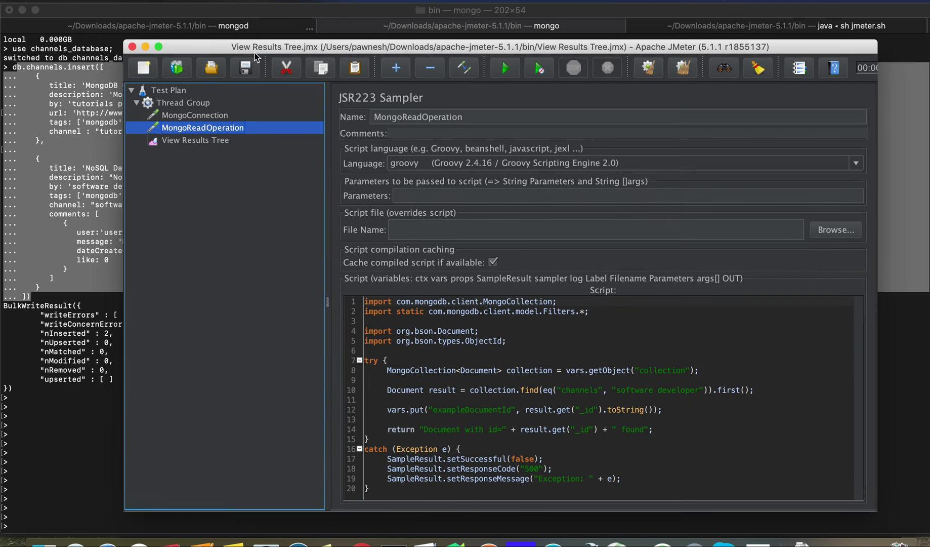
left_click(597, 390)
key("BackSpace")
left_click(579, 390)
double_click(579, 390)
left_click(73, 180)
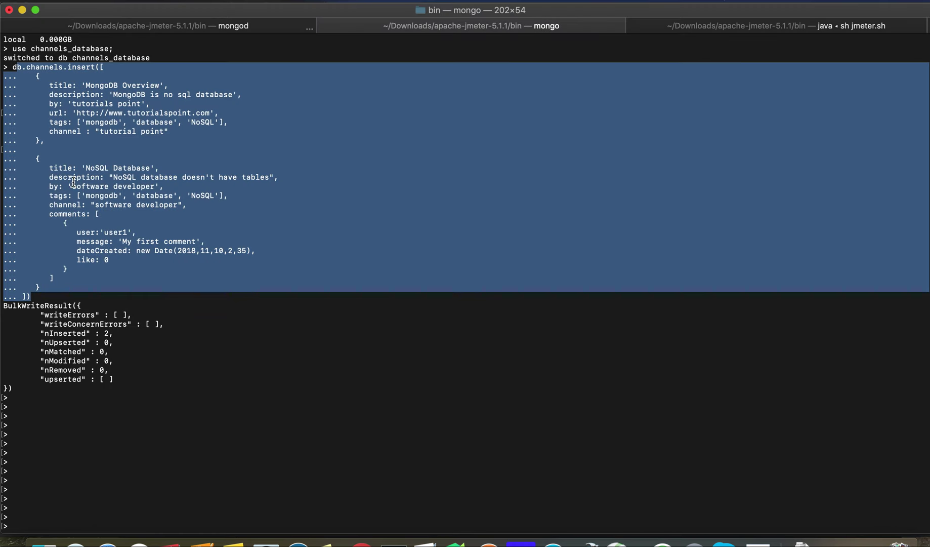
double_click(64, 204)
left_click(132, 212)
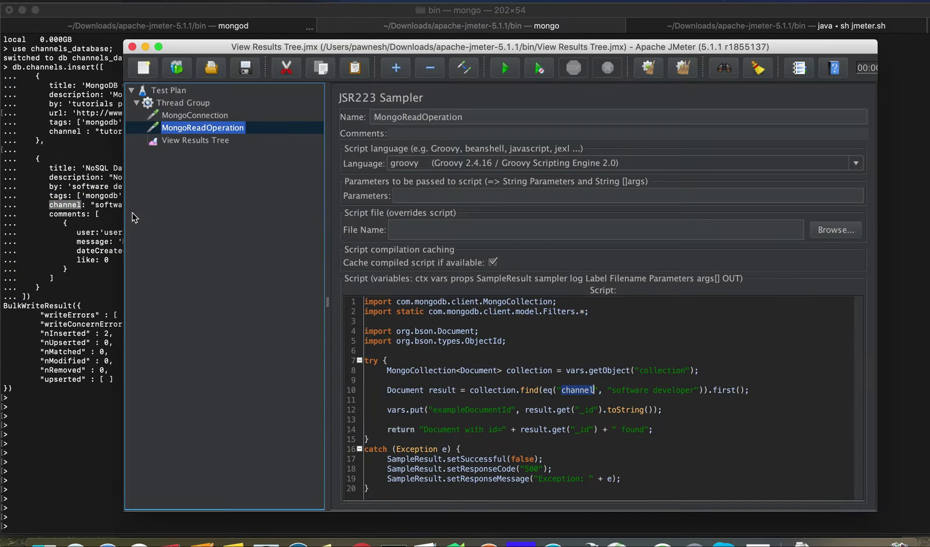
key("Left")
Run the test plan again and compare the sampler results of the newest MongoConnection and MongoReadOperation samples.
left_click(504, 67)
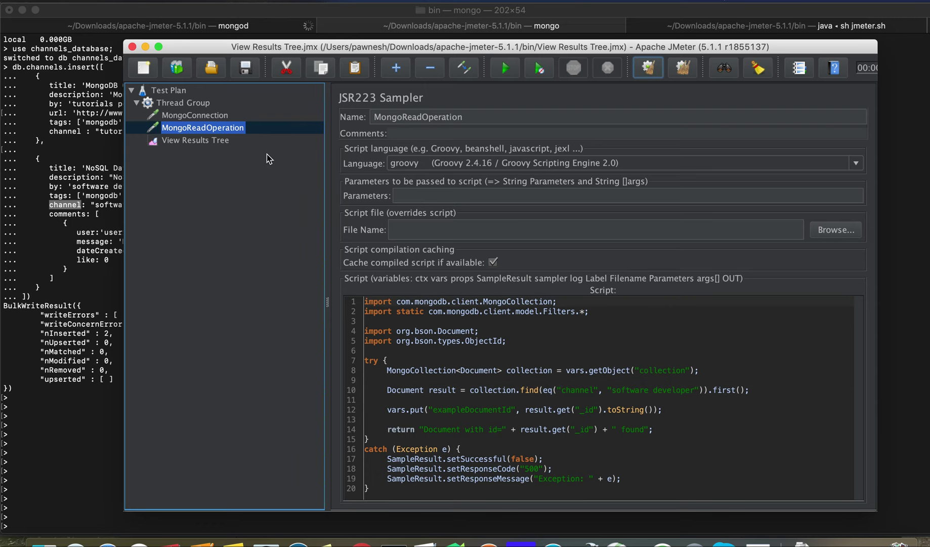
left_click(203, 142)
left_click(390, 310)
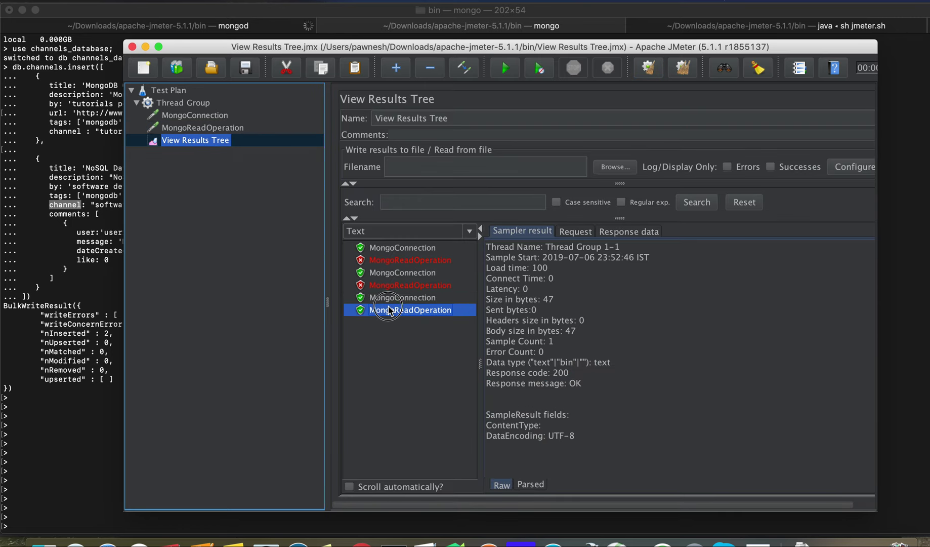
left_click(395, 298)
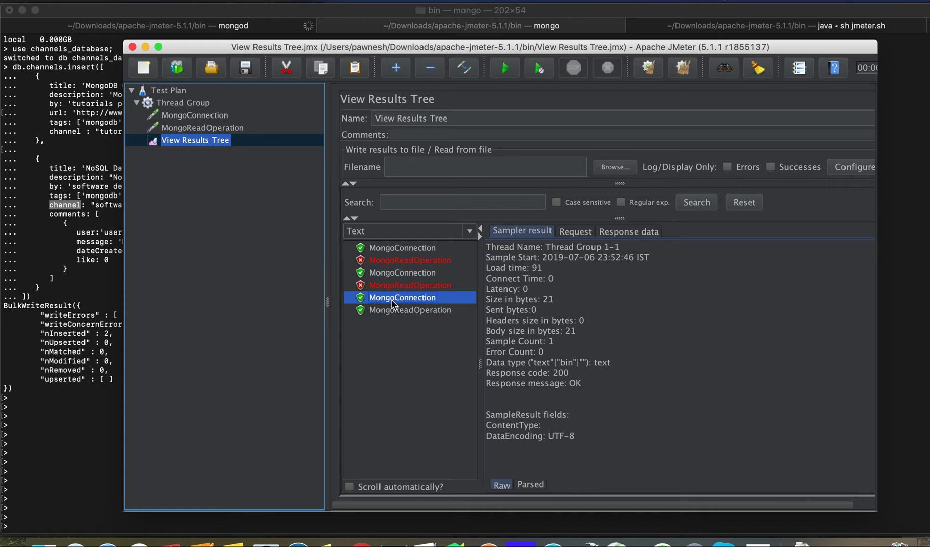
left_click(393, 310)
left_click(394, 299)
left_click(408, 311)
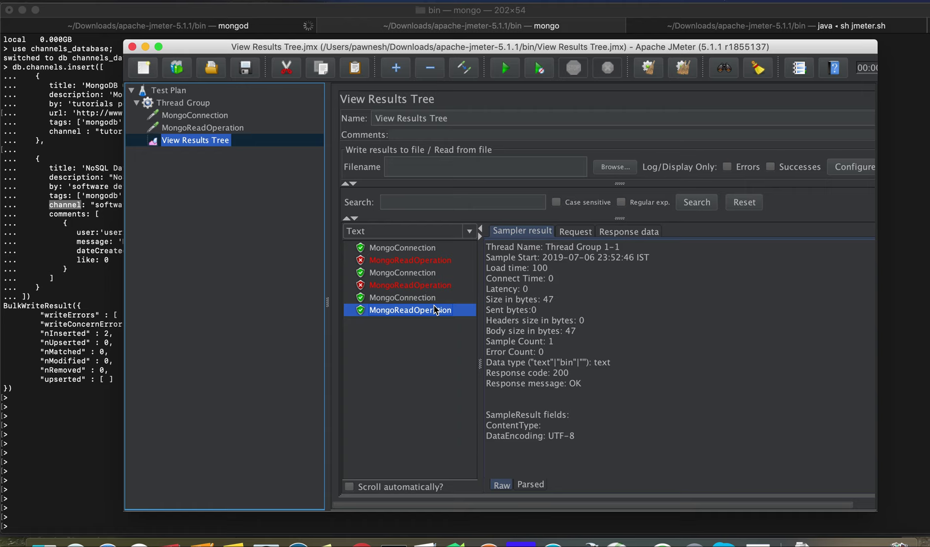
Set the Thread Group to 100 threads (users) with a ramp-up period of 0 seconds.
left_click(185, 102)
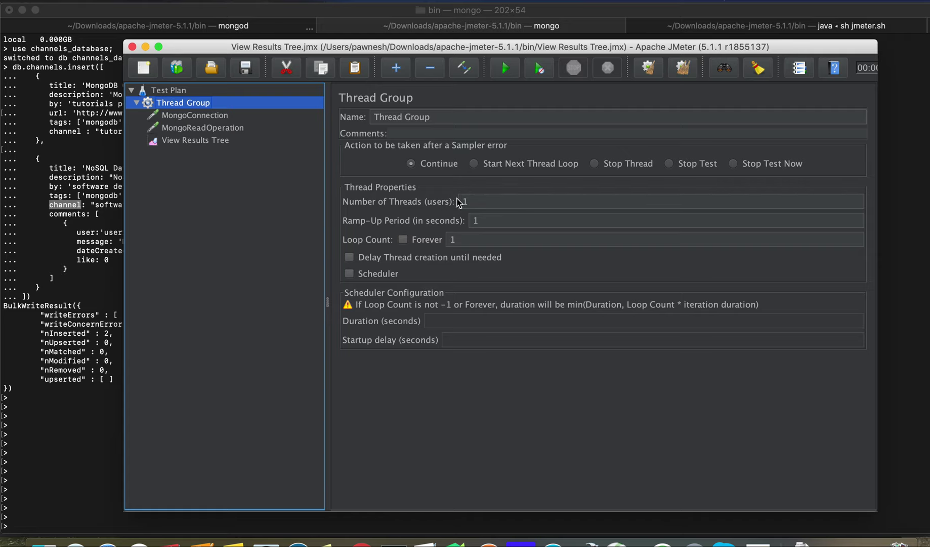
left_click(487, 203)
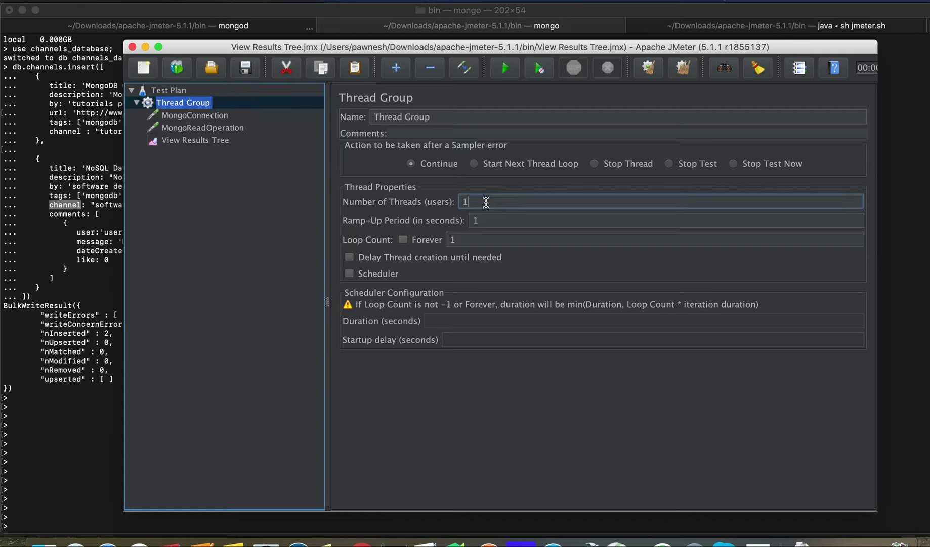
left_click(441, 202)
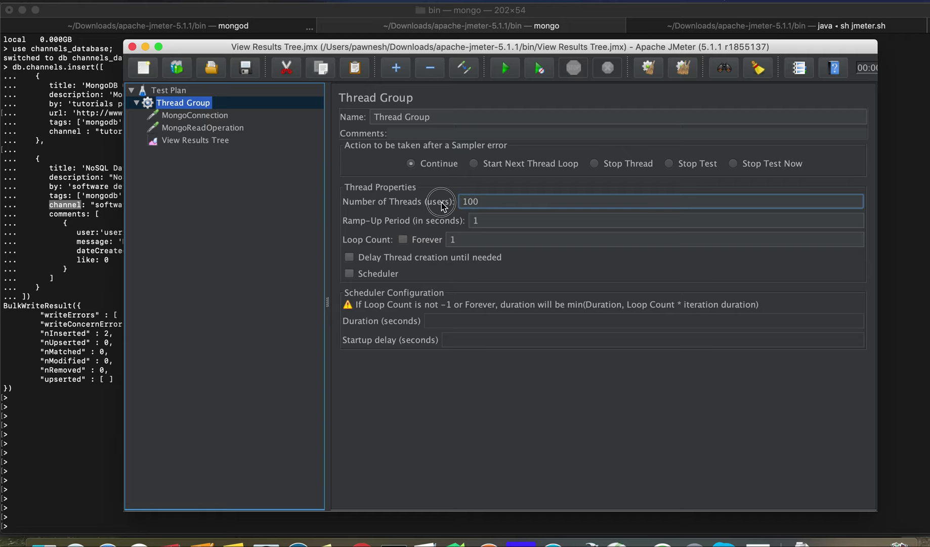
double_click(485, 201)
left_click(480, 222)
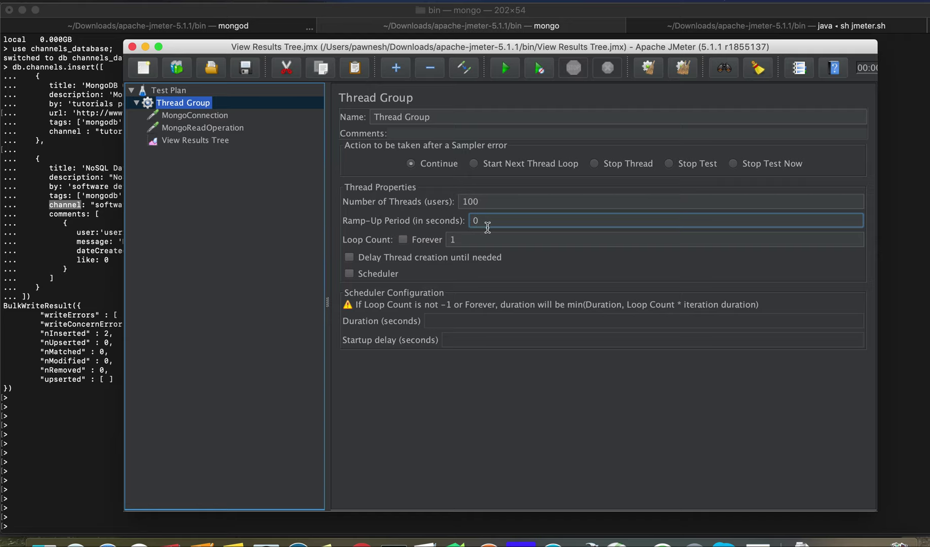
double_click(472, 222)
left_click(484, 222)
Run the test plan and read the response message of a newly failed MongoReadOperation sample in View Results Tree.
left_click(504, 71)
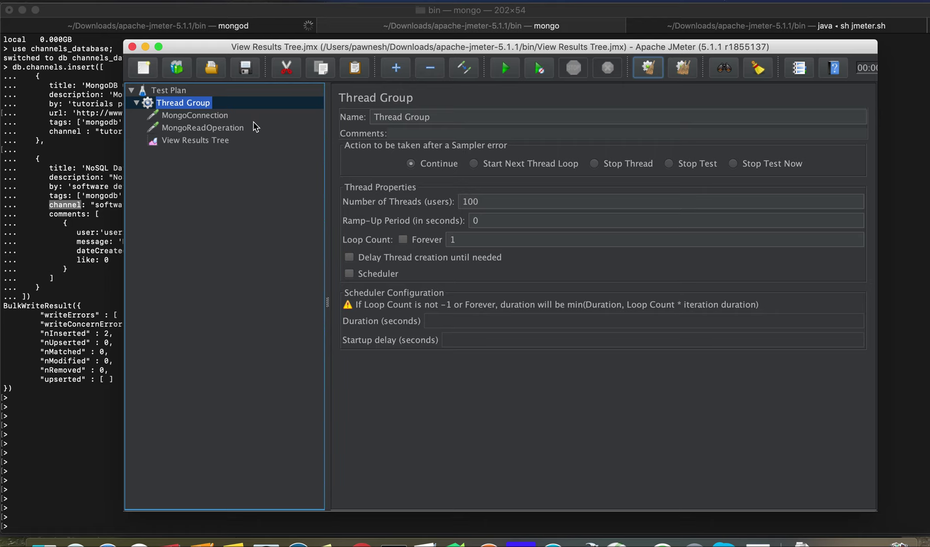
left_click(190, 141)
scroll(389, 347, "down", 10)
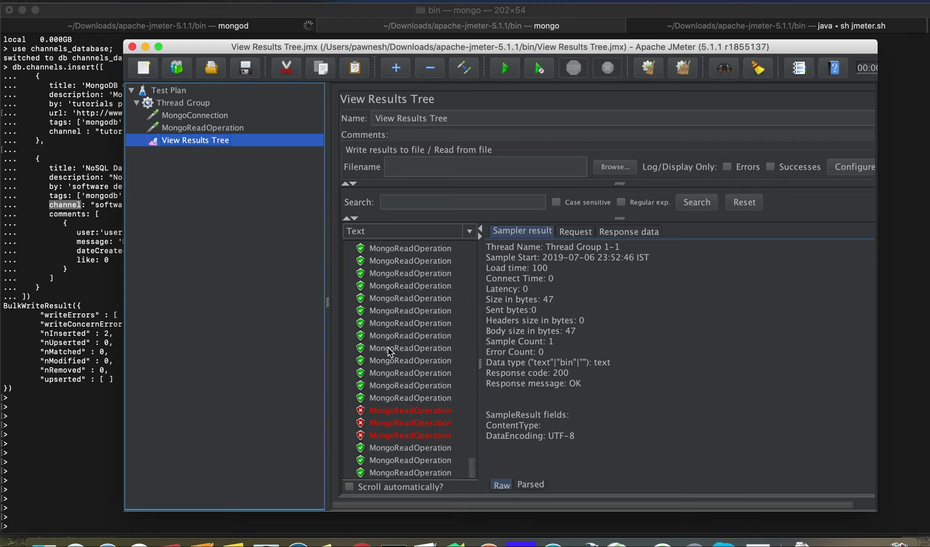
left_click(403, 411)
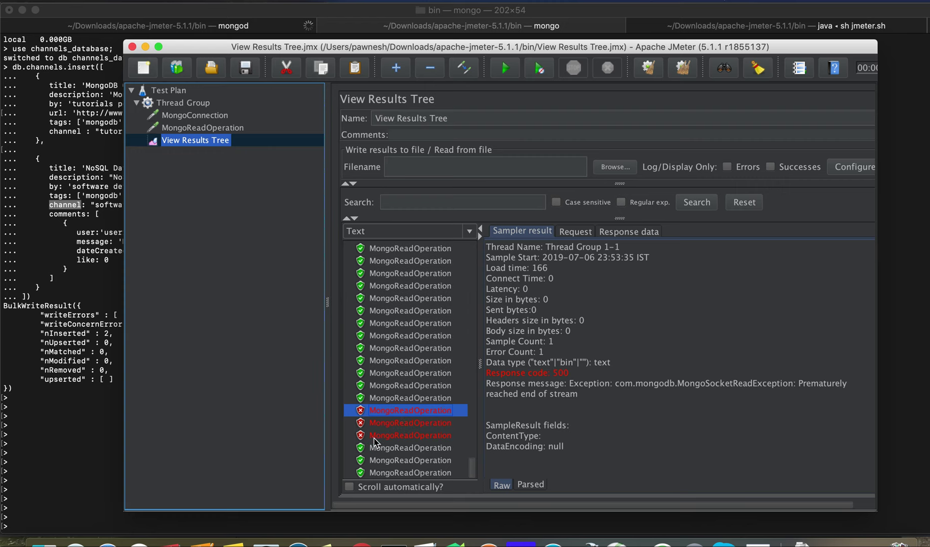
left_click(810, 386)
left_click_drag(810, 386, 800, 399)
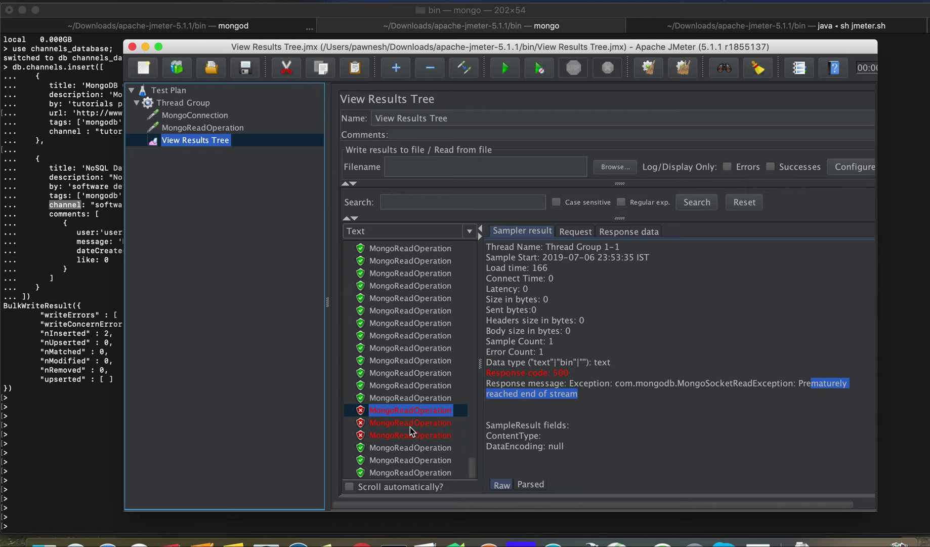
Add a Summary Report listener to the Thread Group.
left_click(175, 105)
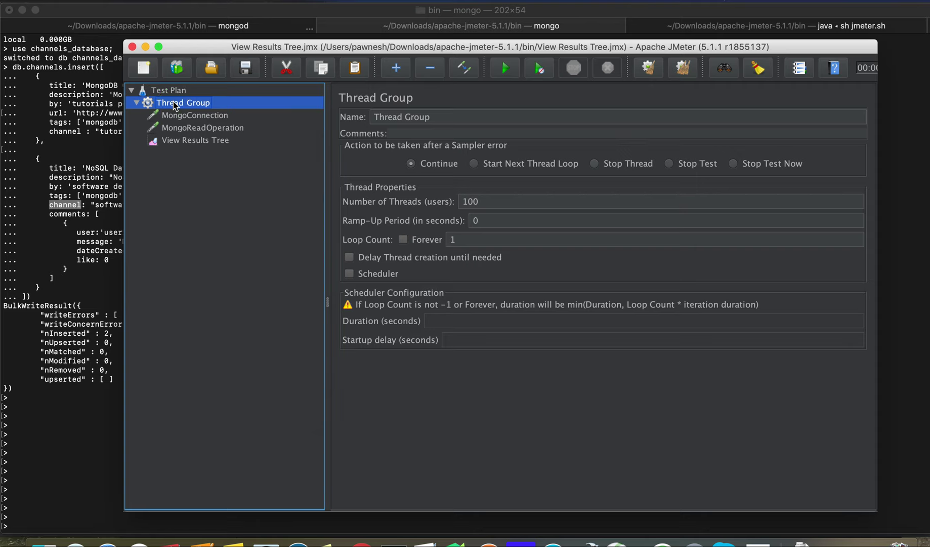
right_click(175, 105)
mouse_move(212, 111)
mouse_move(358, 113)
mouse_move(377, 260)
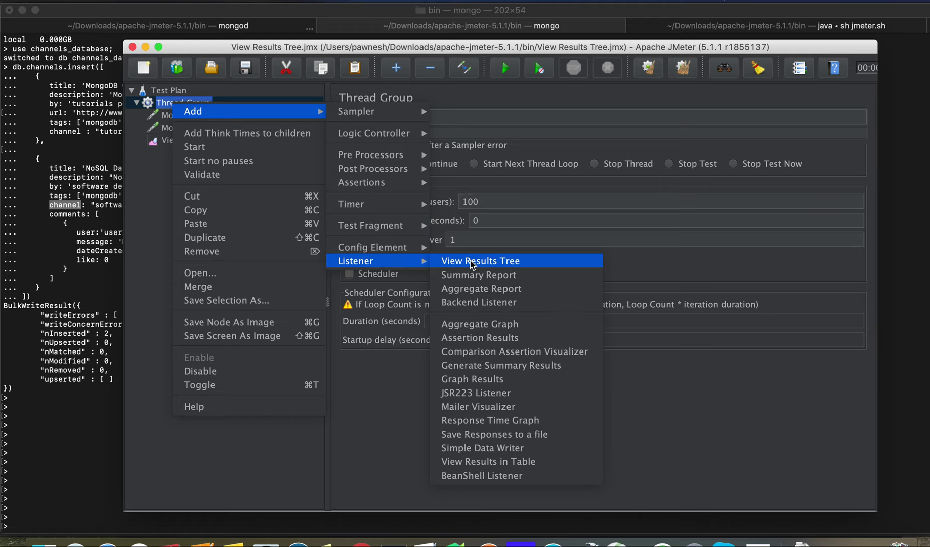
left_click(476, 279)
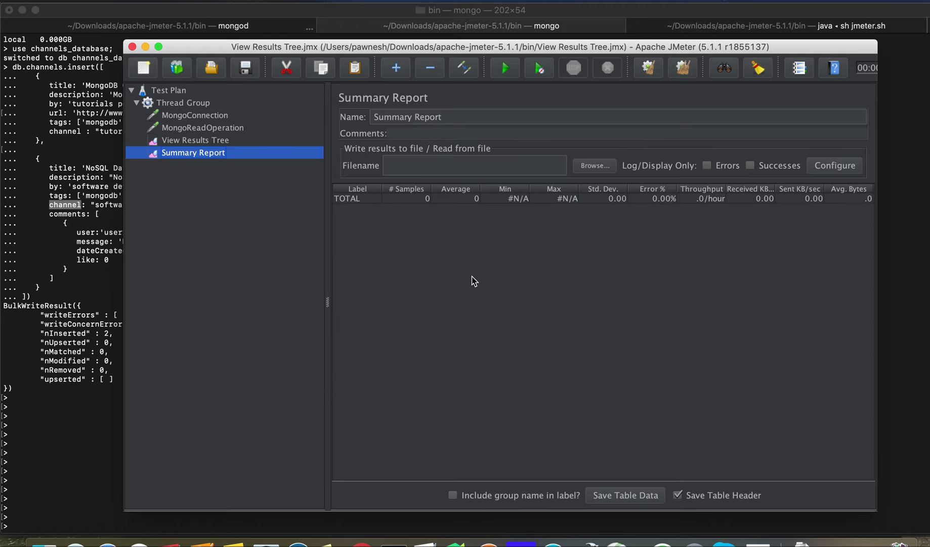
Run the test plan again and examine the MongoConnection row in a widened Summary Report table.
left_click(505, 68)
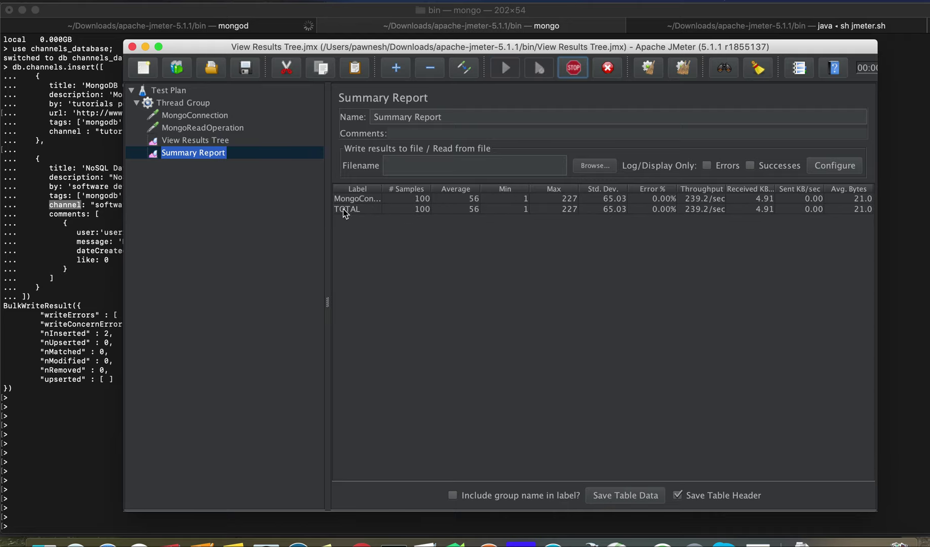
left_click_drag(327, 215, 210, 220)
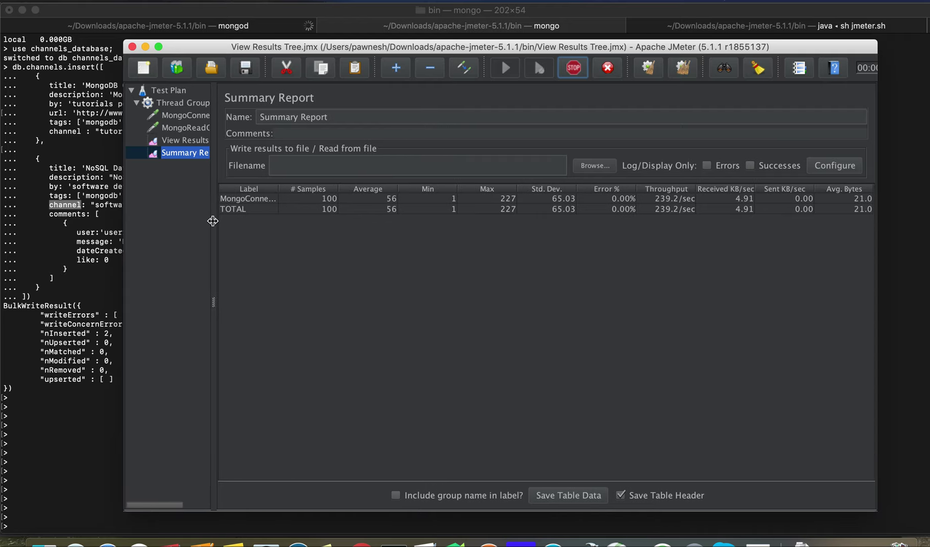
left_click(322, 200)
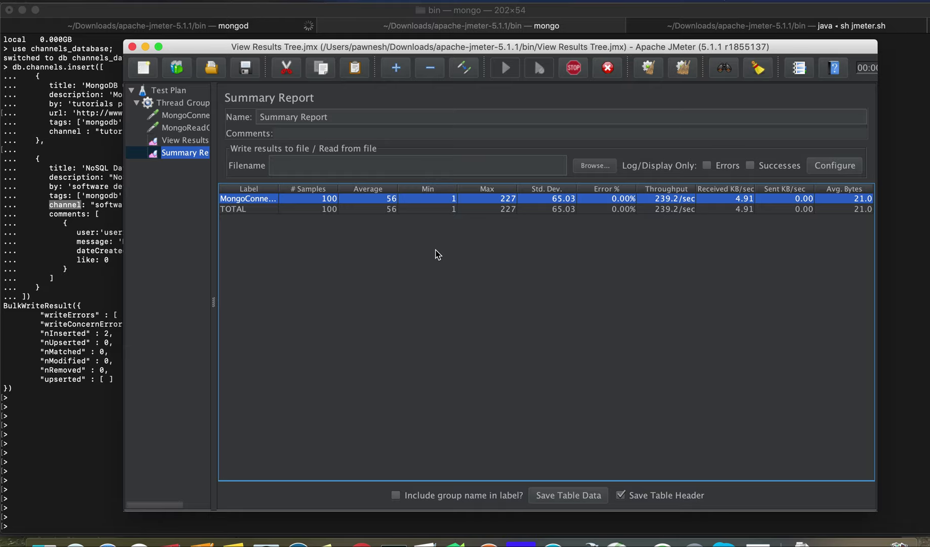
Widen the test plan tree again and open the MongoReadOperation sampler to review its script.
left_click_drag(212, 151, 289, 152)
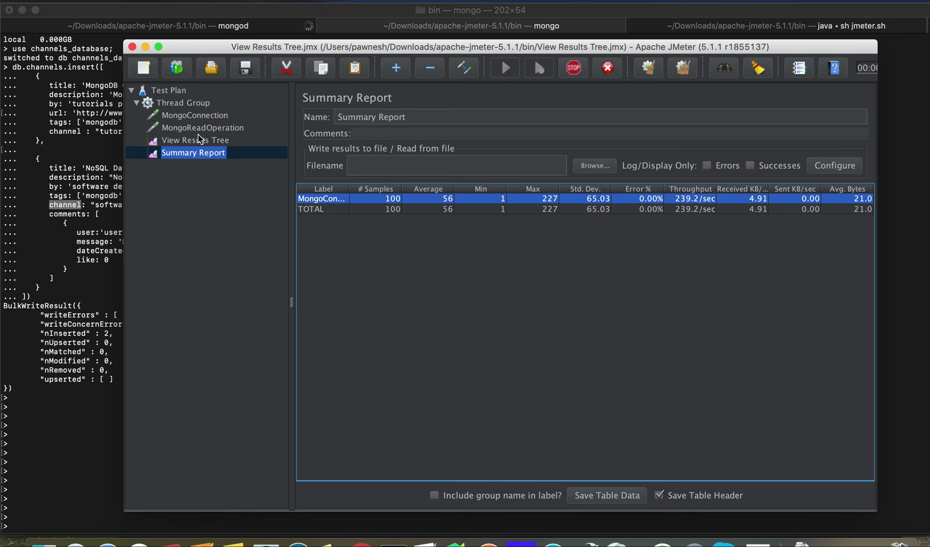
left_click(199, 140)
left_click(208, 128)
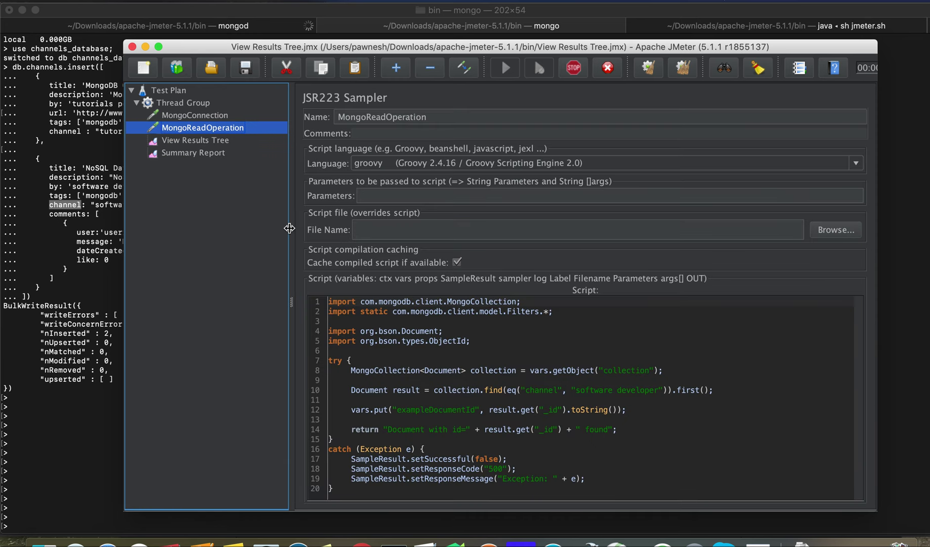